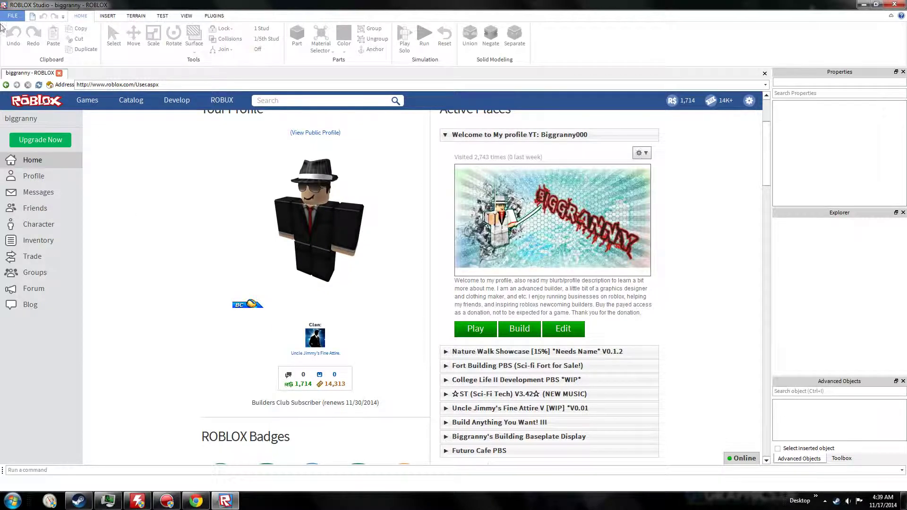
Step: Look through the active places listed on the profile page
click(628, 355)
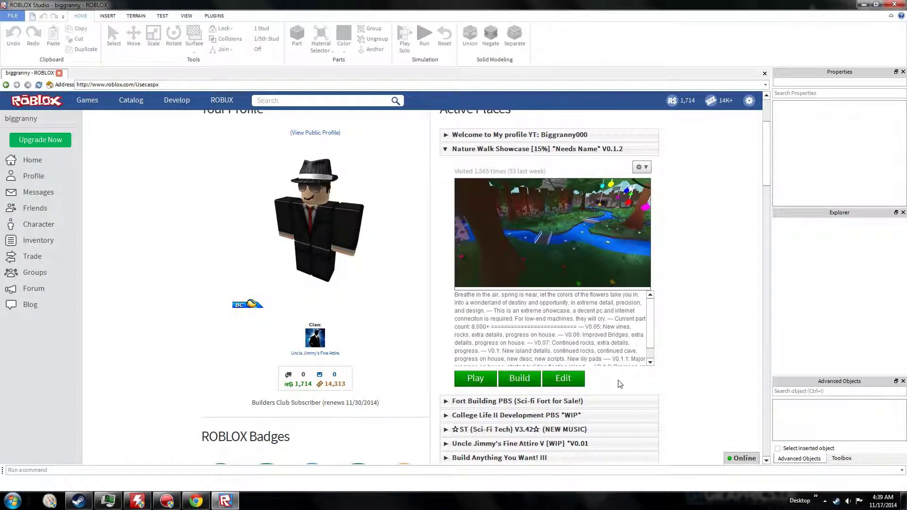
click(639, 403)
click(569, 401)
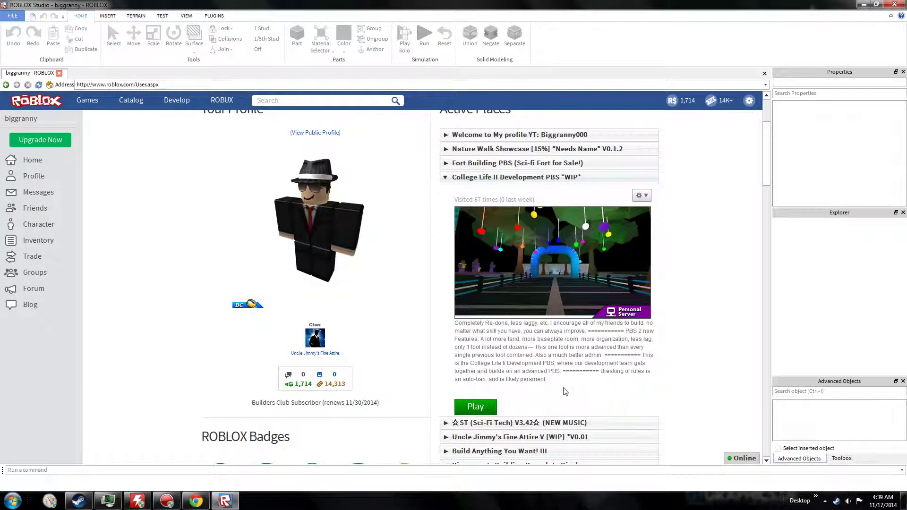
scroll(567, 401, down, 3)
click(494, 367)
scroll(278, 200, up, 5)
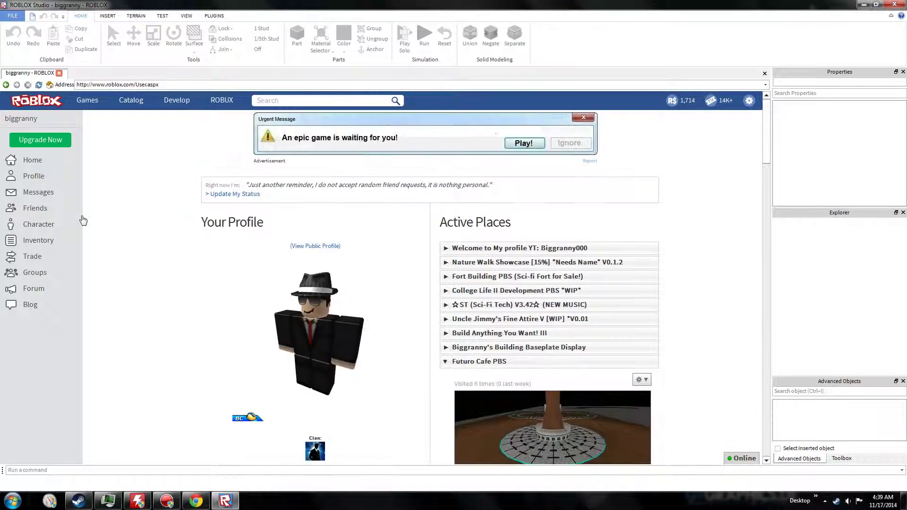
Step: Open Place Number: 45 for editing from the list of created places on the Develop page
click(165, 104)
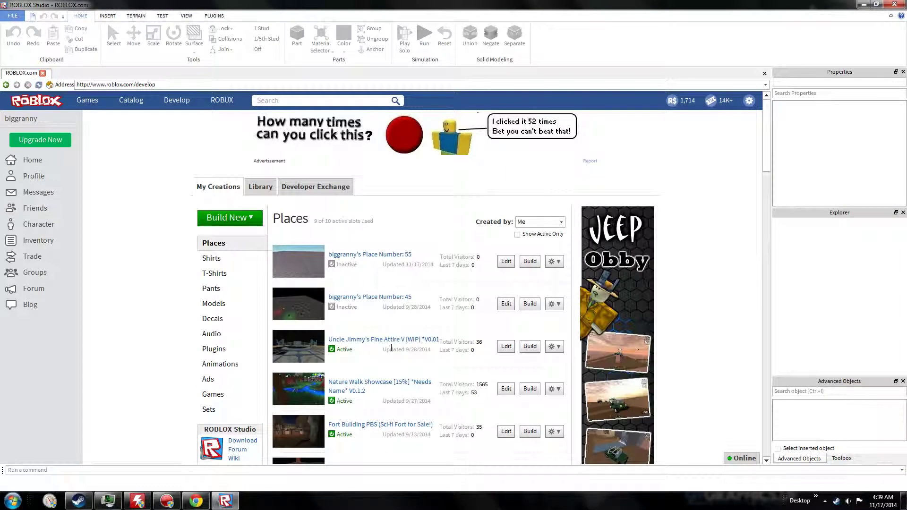
scroll(408, 317, down, 10)
scroll(408, 317, down, 15)
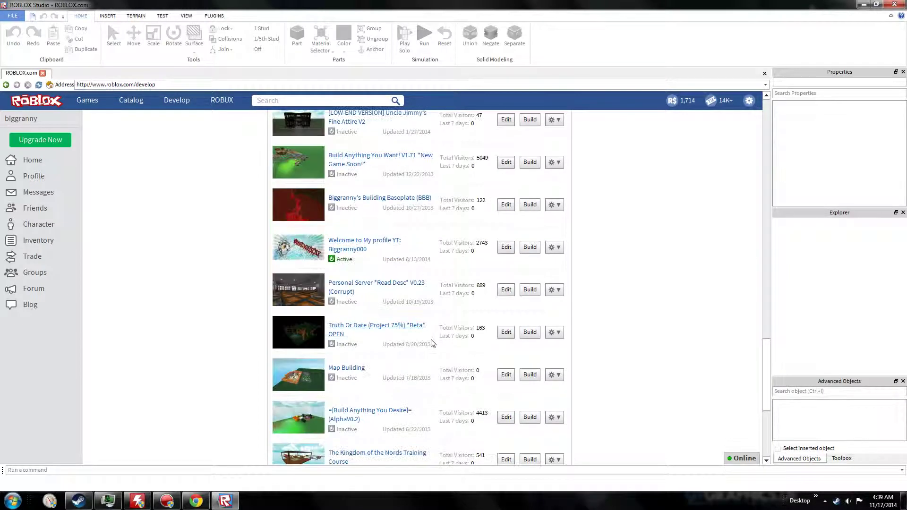
scroll(435, 308, up, 3)
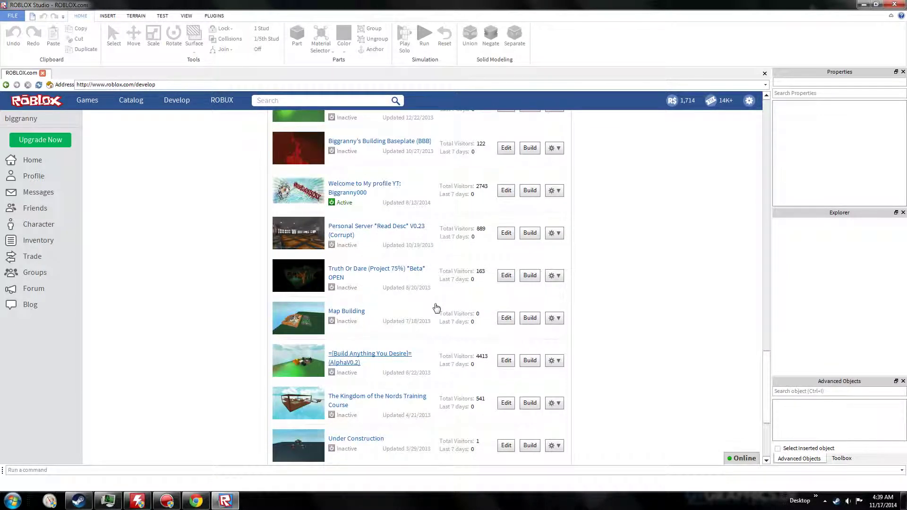
scroll(435, 308, up, 10)
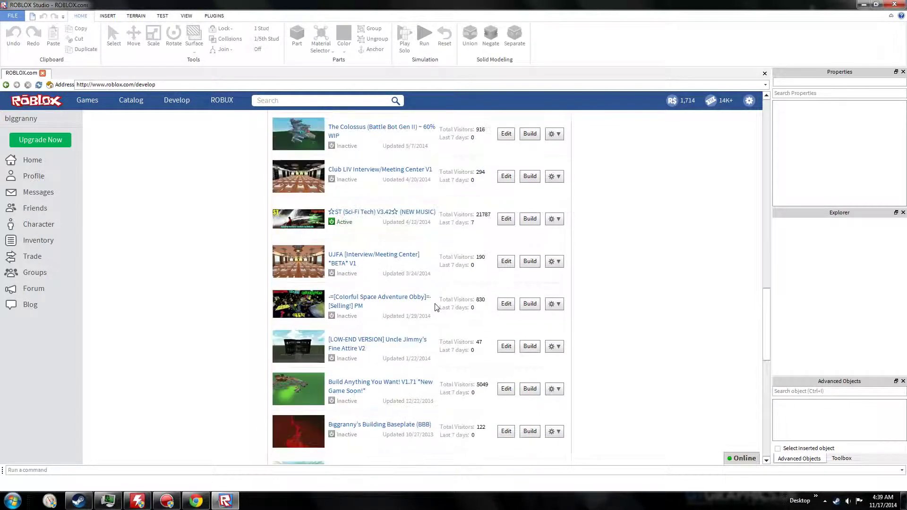
scroll(435, 307, up, 10)
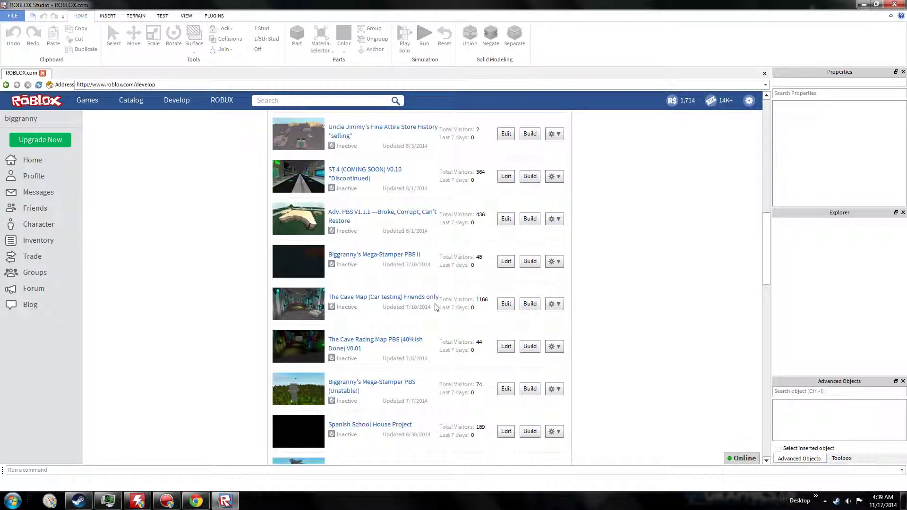
scroll(435, 307, up, 8)
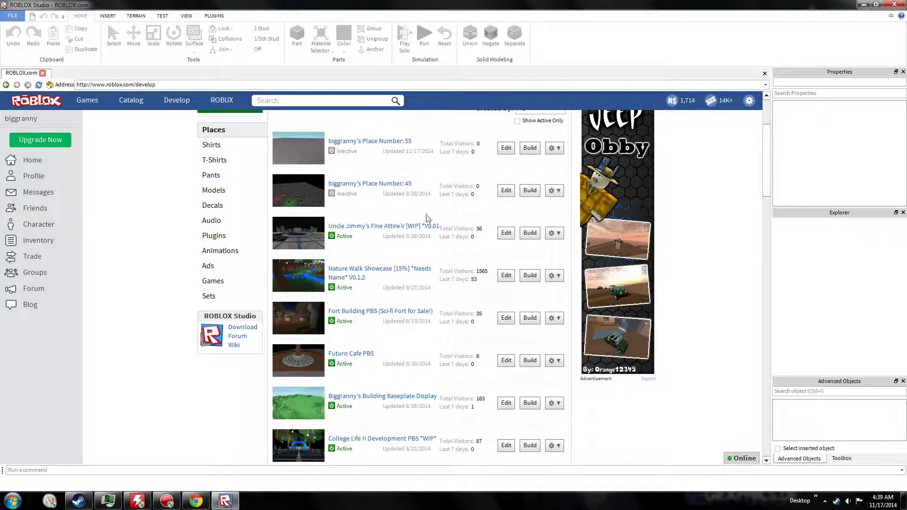
click(506, 190)
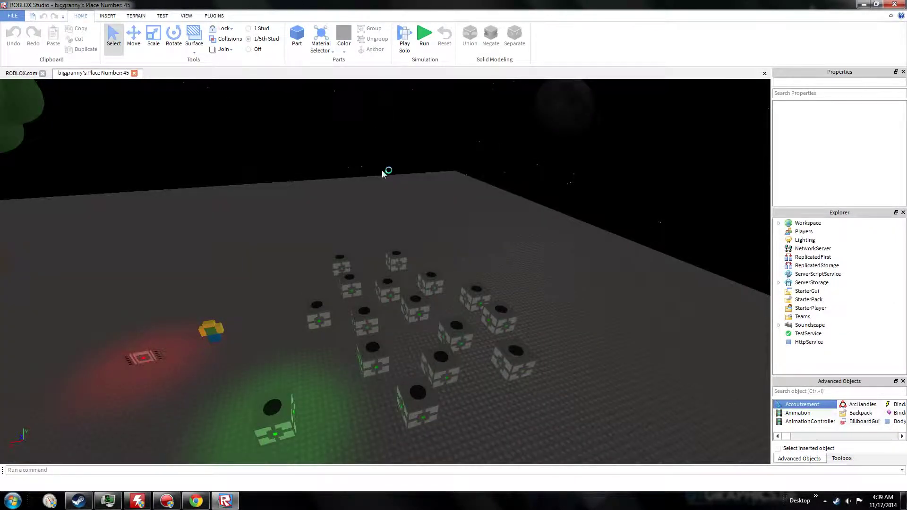
Step: Delete the cluster of unlit blocks beside the green-lit block on the baseplate
right_drag(382, 173, 284, 114)
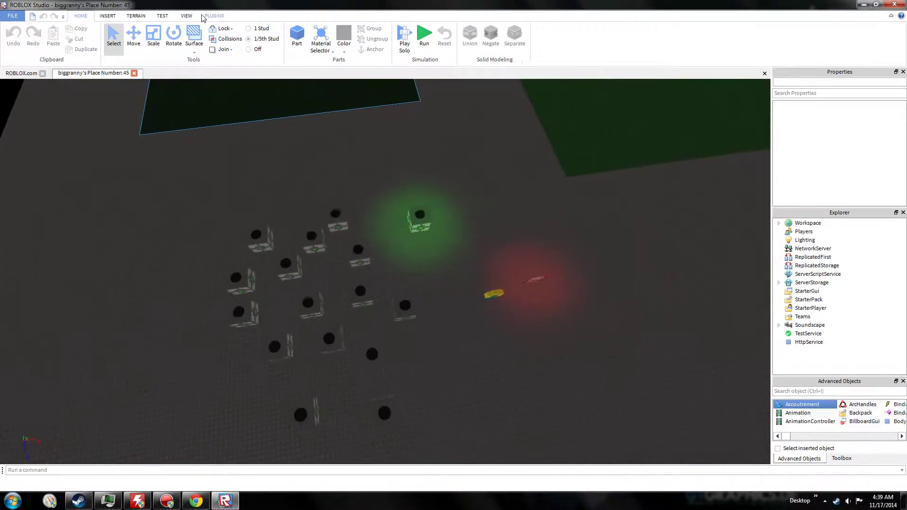
scroll(226, 211, down, 3)
drag(210, 205, 394, 374)
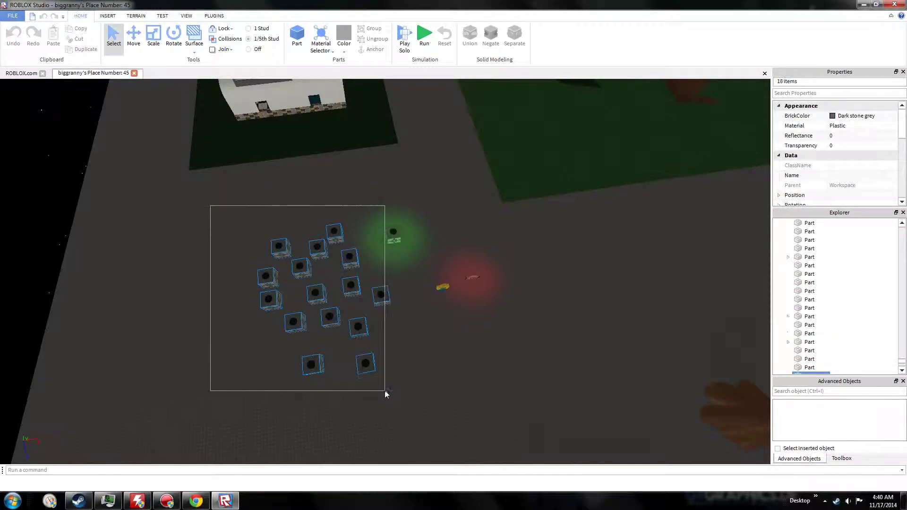
key(Delete)
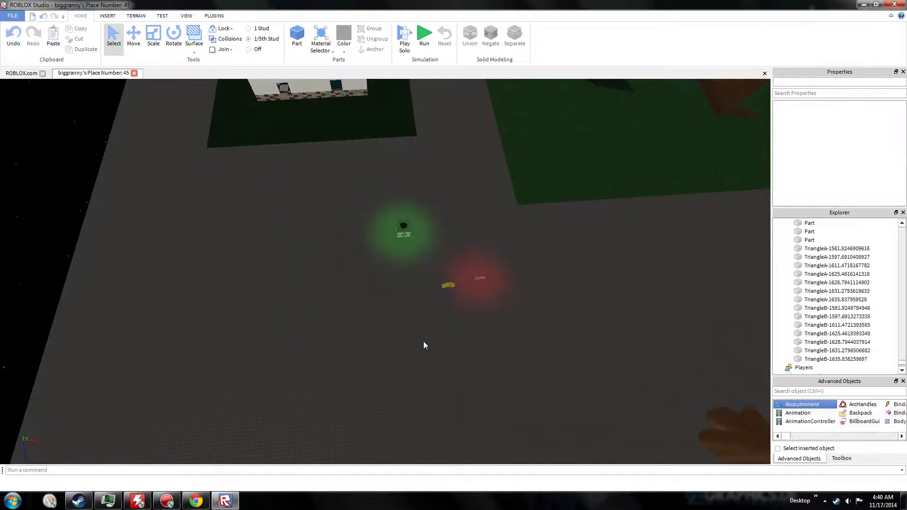
Step: Delete the tall column floating high above the baseplate
key(w)
right_drag(564, 268, 404, 285)
key(s)
key(s)
scroll(305, 259, down, 2)
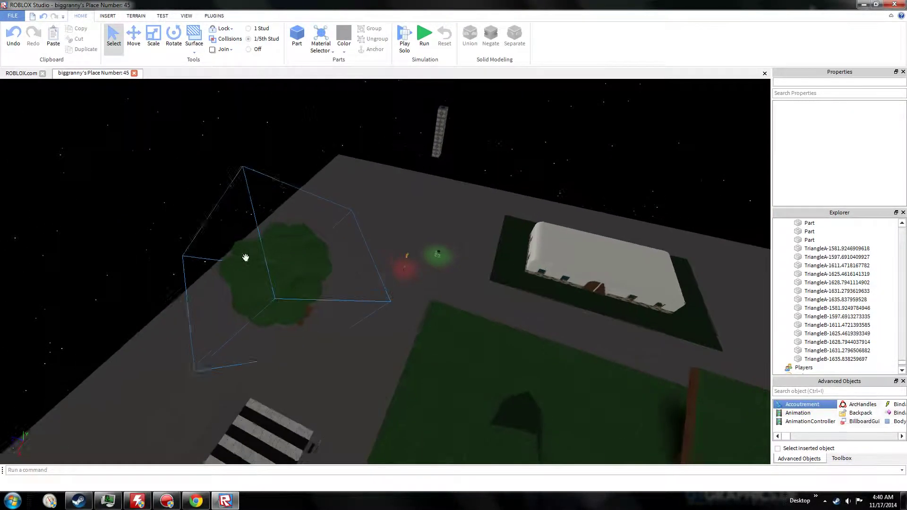
key(d)
key(w)
right_drag(341, 283, 335, 154)
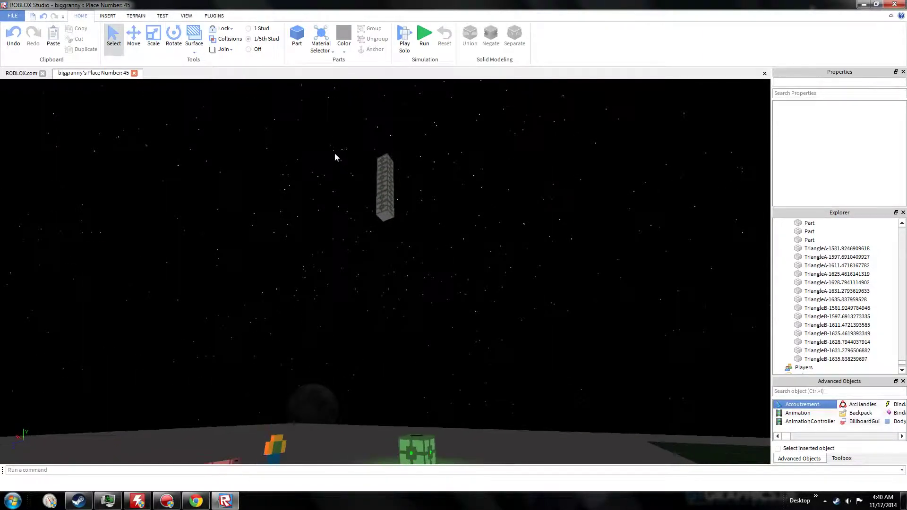
drag(342, 133, 455, 273)
key(Delete)
right_drag(455, 273, 388, 265)
key(w)
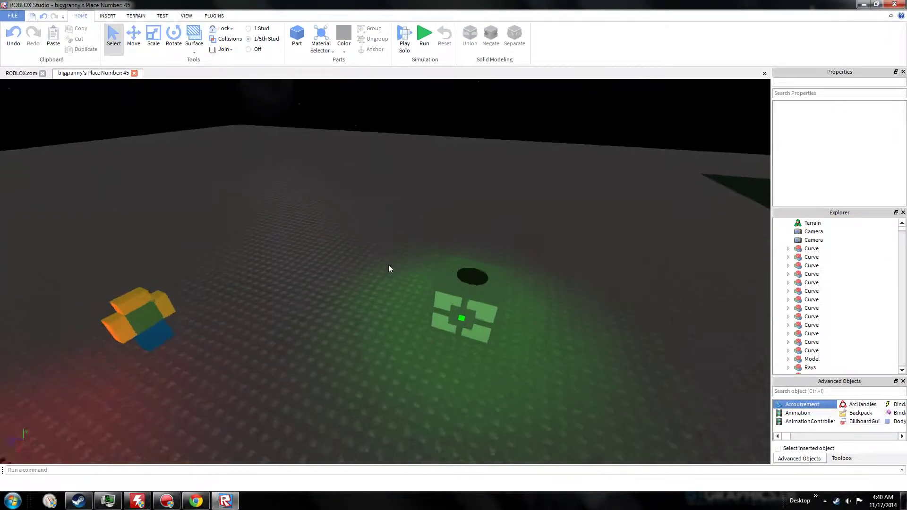
key(s)
mouse_move(341, 165)
mouse_down()
mouse_move(402, 191)
mouse_move(393, 183)
mouse_up()
key(w)
mouse_move(393, 182)
right_down()
mouse_move(388, 174)
mouse_move(370, 196)
right_up()
key(d)
key(s)
key(w)
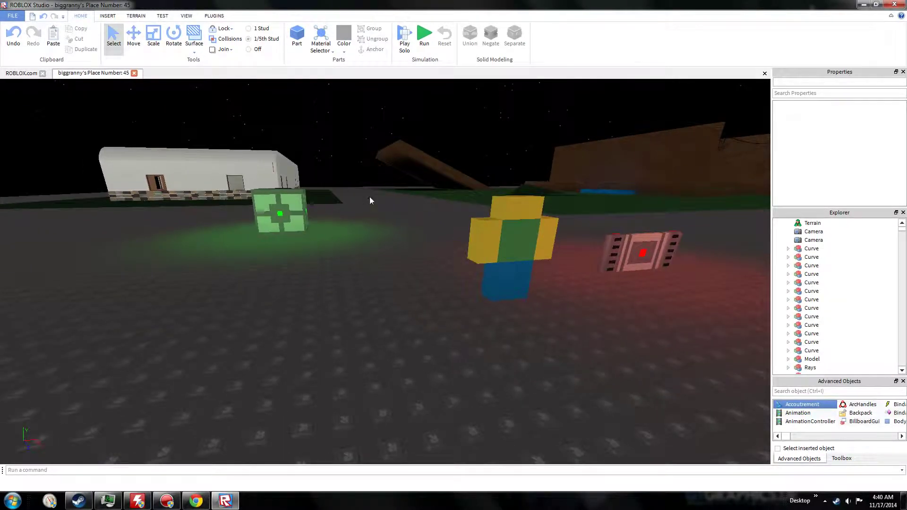
scroll(372, 232, down, 3)
scroll(379, 229, up, 5)
scroll(378, 229, down, 2)
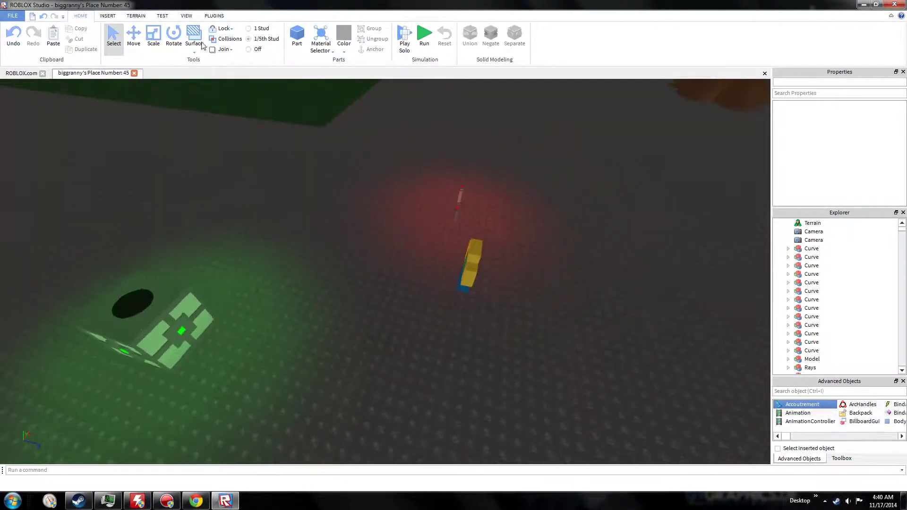
Step: Activate Building Tools by F3X and place a copy of the blocky figure's yellow arm on open ground away from the figure
right_drag(202, 46, 214, 19)
click(214, 16)
click(624, 38)
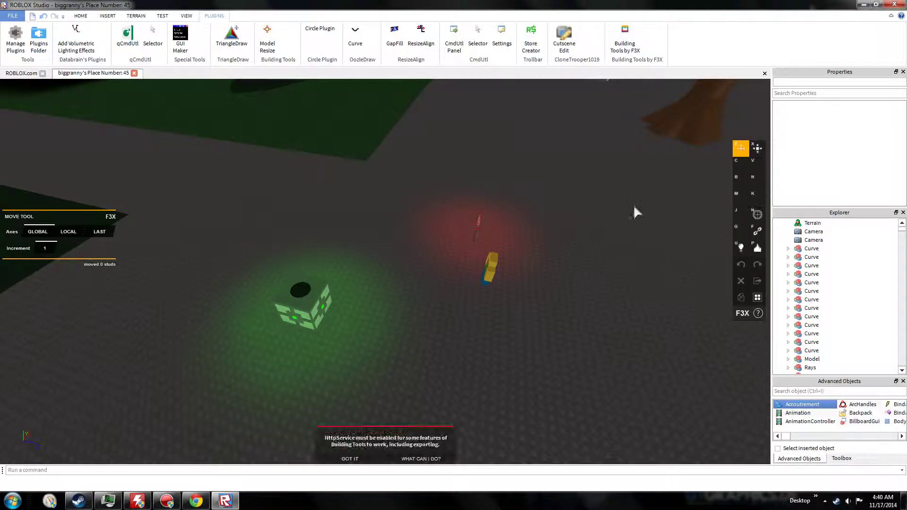
right_drag(634, 206, 459, 304)
scroll(385, 293, up, 3)
click(320, 285)
right_drag(321, 285, 470, 257)
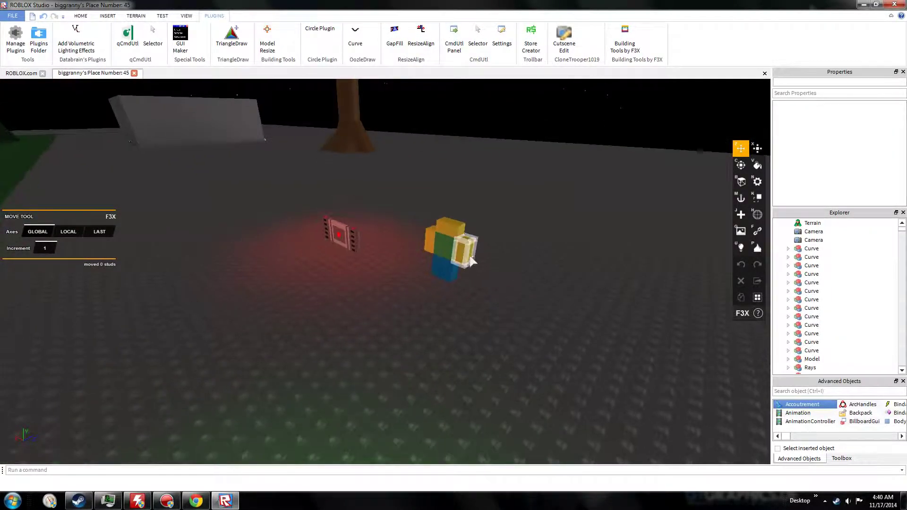
click(471, 261)
drag(480, 279, 259, 314)
Step: Resize the copied yellow part into an upright slab measuring 4 × 4 × 1 studs
scroll(284, 299, up, 2)
key(x)
right_drag(286, 301, 216, 280)
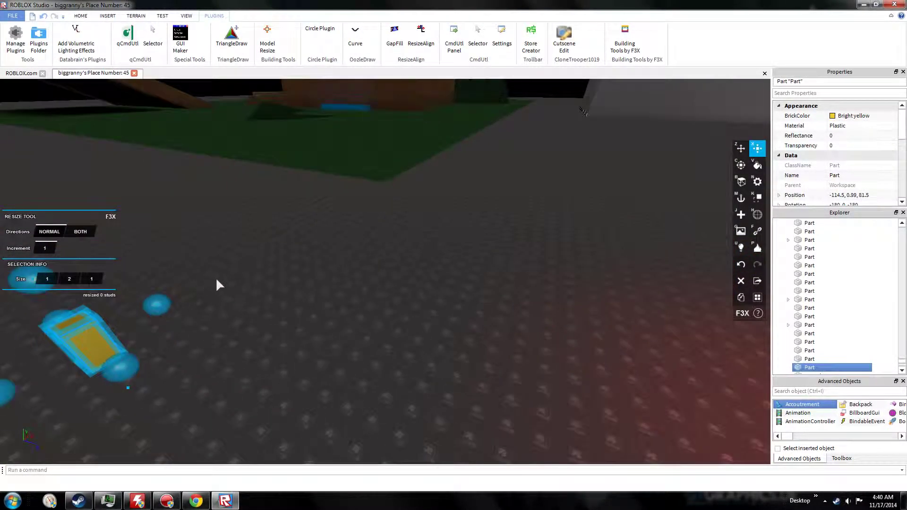
drag(157, 303, 202, 261)
right_drag(202, 262, 171, 247)
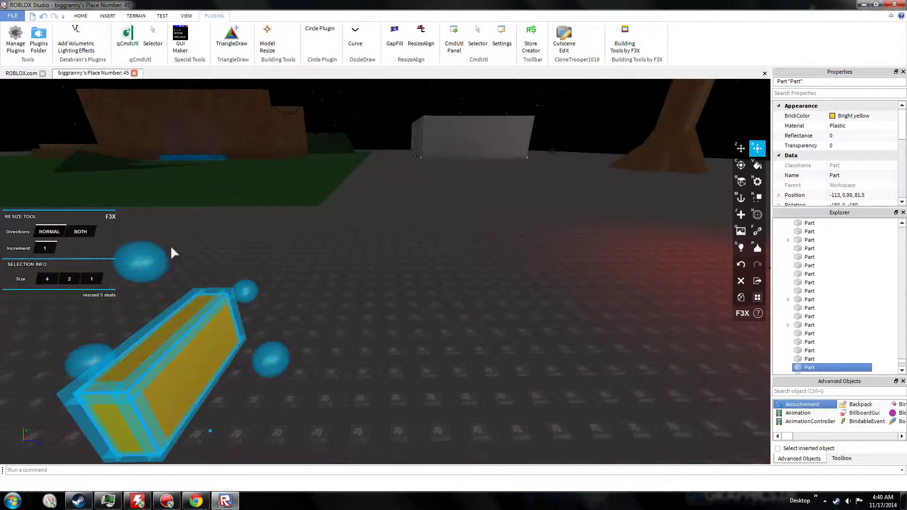
scroll(171, 248, down, 3)
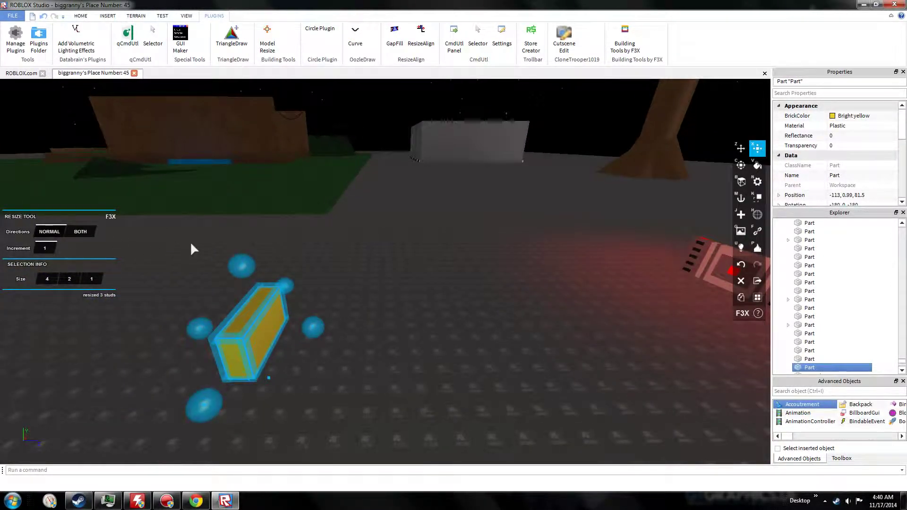
drag(240, 266, 235, 203)
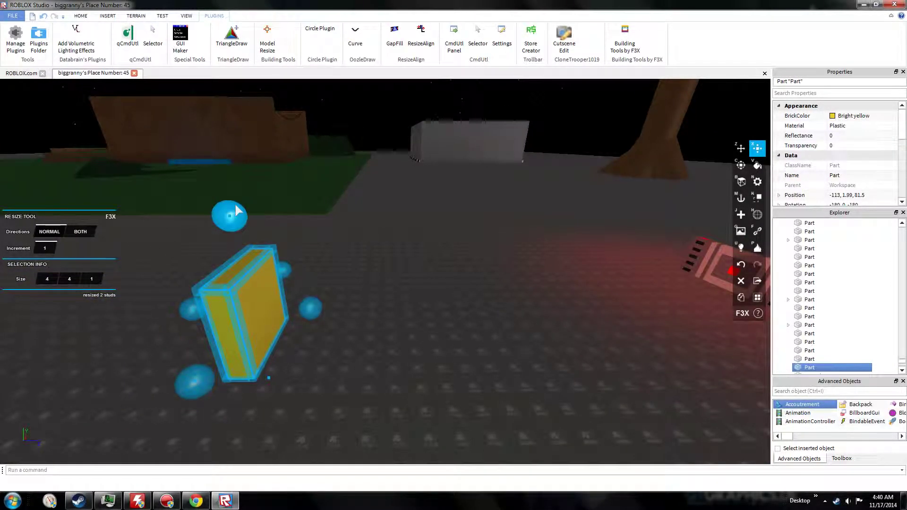
Step: Duplicate the yellow slab, move the copy beside it and rotate the copy to -90 degrees about the vertical axis
key(z)
right_drag(307, 194, 323, 237)
drag(236, 307, 504, 287)
key(c)
right_drag(482, 299, 448, 236)
drag(447, 222, 543, 298)
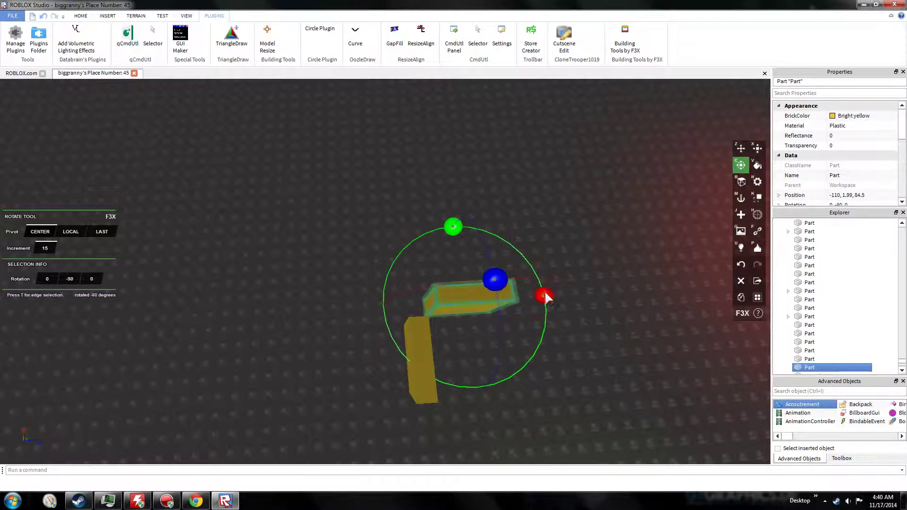
Step: Place the rotated slab against one end of the first slab and a duplicate of it against the opposite end, forming a U
key(z)
right_drag(452, 297, 424, 277)
drag(424, 277, 283, 373)
key(shift+c)
right_drag(283, 373, 334, 378)
drag(334, 378, 374, 295)
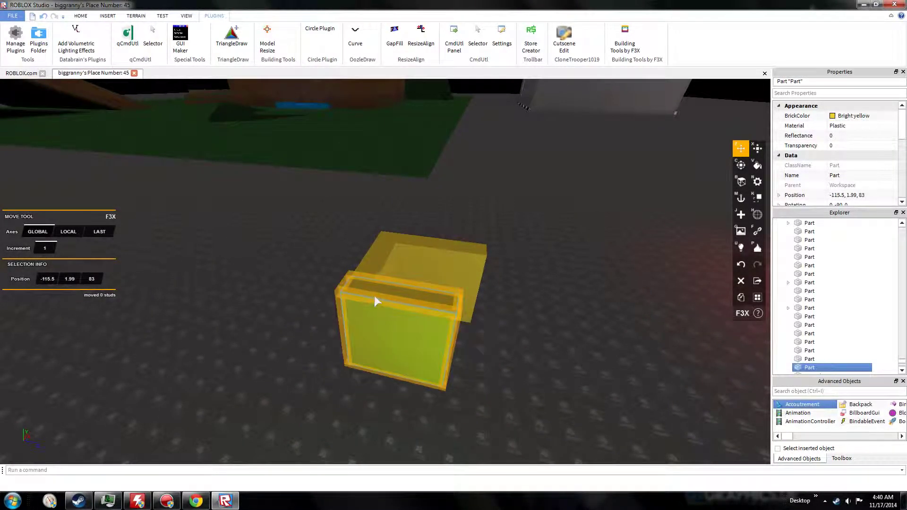
drag(421, 255, 374, 292)
right_drag(421, 340, 373, 292)
mouse_move(373, 292)
mouse_down()
mouse_move(351, 173)
mouse_move(370, 165)
mouse_move(409, 206)
mouse_up()
Step: Duplicate the original slab and move the copy into the open side of the U to close the four-walled box
click(372, 159)
key(shift+c)
right_drag(409, 206, 409, 206)
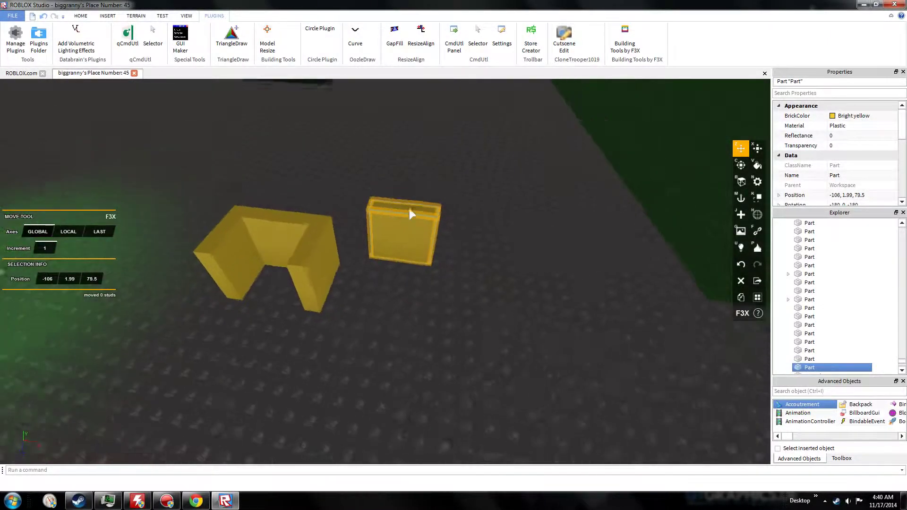
drag(409, 206, 334, 407)
right_drag(334, 406, 335, 407)
mouse_move(334, 407)
mouse_down()
mouse_move(291, 296)
mouse_move(317, 312)
mouse_move(297, 214)
mouse_move(317, 323)
mouse_move(307, 300)
mouse_move(314, 307)
mouse_up()
click(487, 212)
right_drag(493, 211, 445, 203)
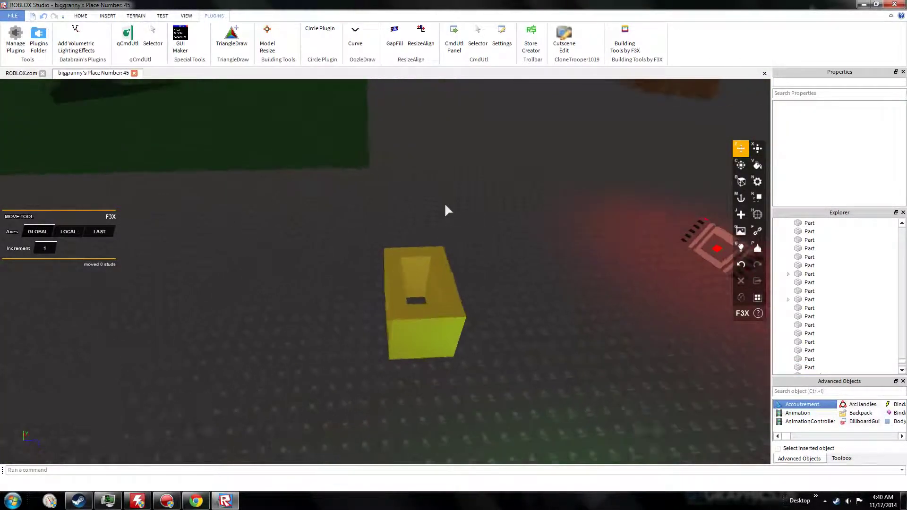
Step: Duplicate one 4-stud side wall and resize the copy into a 1-stud-high lid filling the box's top opening
scroll(445, 205, up, 1)
right_drag(304, 181, 336, 208)
scroll(378, 255, up, 1)
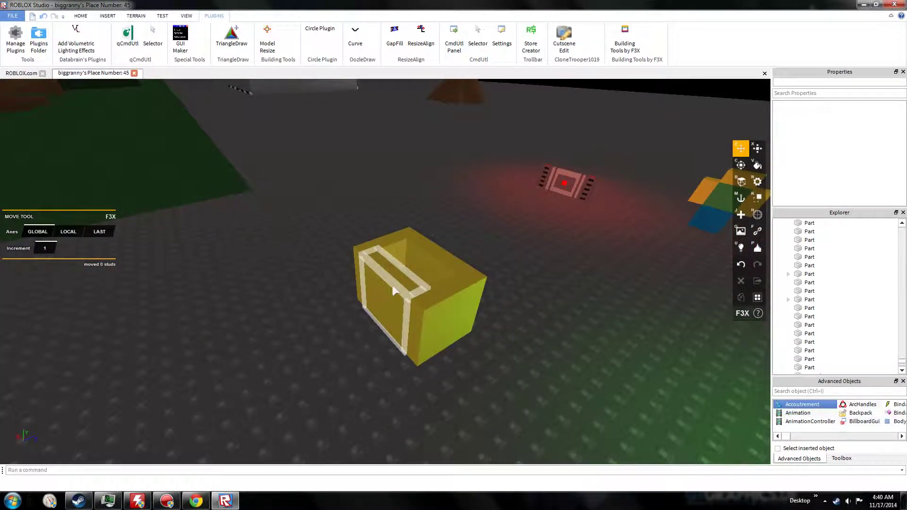
click(392, 286)
key(x)
right_drag(383, 269, 389, 305)
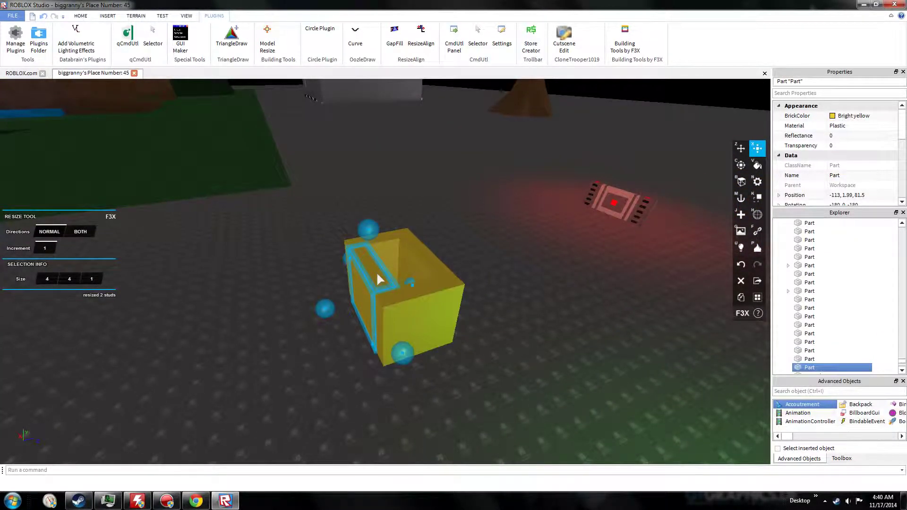
drag(377, 351, 441, 254)
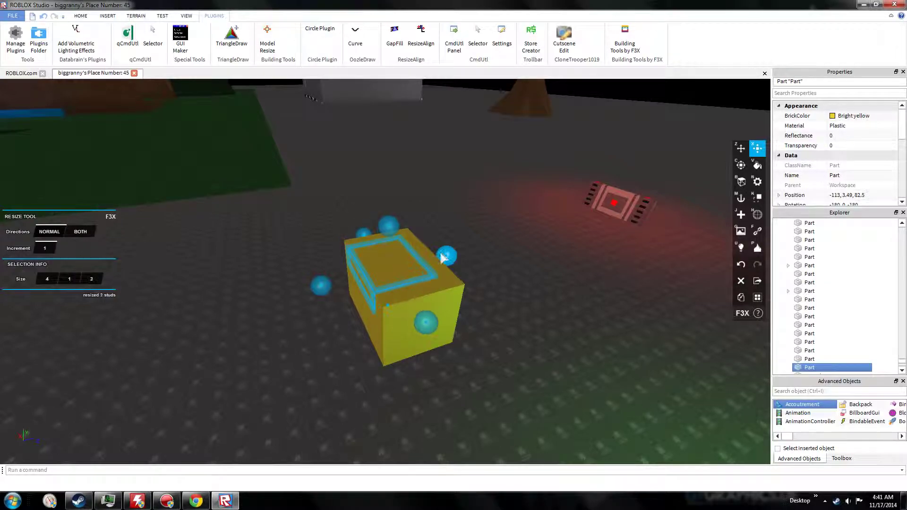
drag(328, 287, 350, 281)
key(z)
click(282, 196)
Step: Turn off Building Tools by F3X and return to the standard Select tool
right_drag(298, 217, 308, 212)
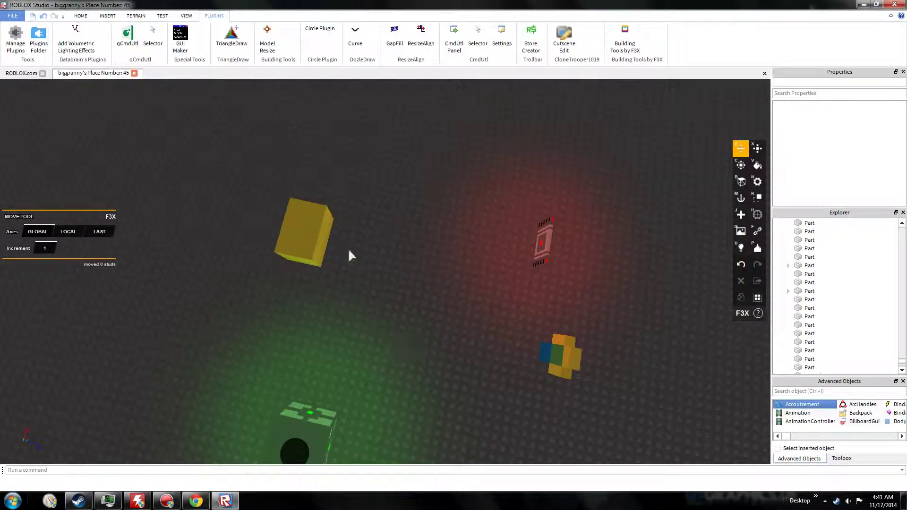
right_drag(239, 161, 239, 161)
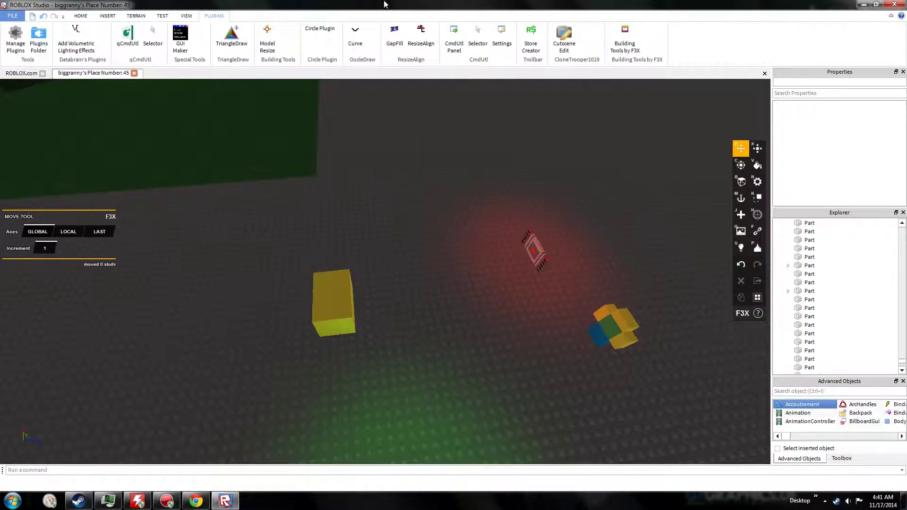
click(633, 45)
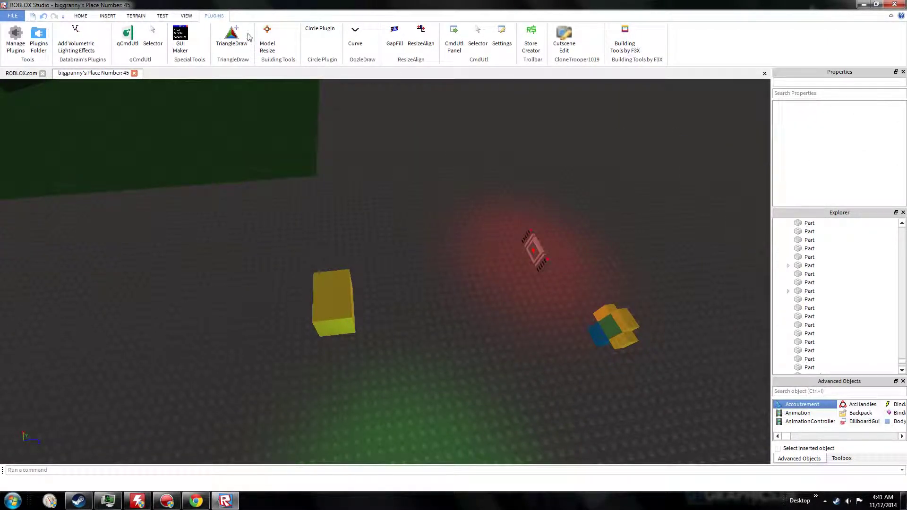
click(83, 17)
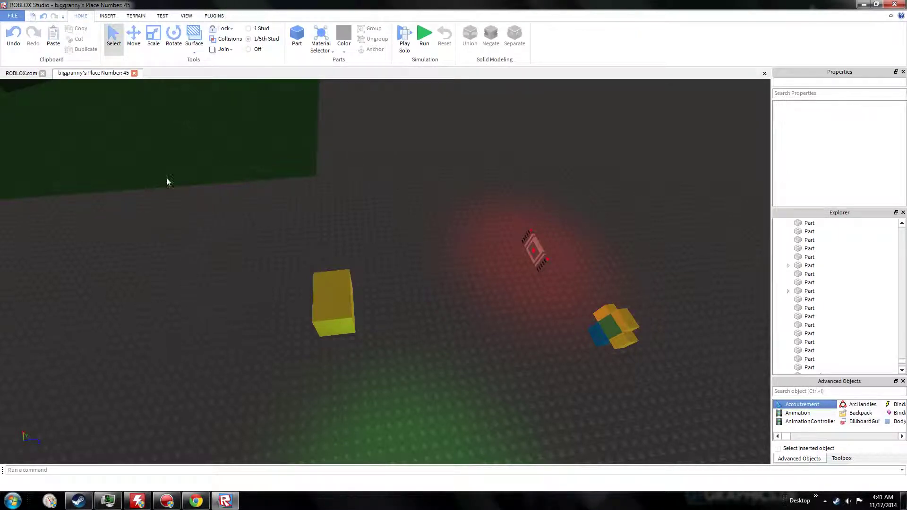
Step: Select all five yellow slabs that make up the box and group them into a single model
click(112, 37)
drag(247, 220, 384, 362)
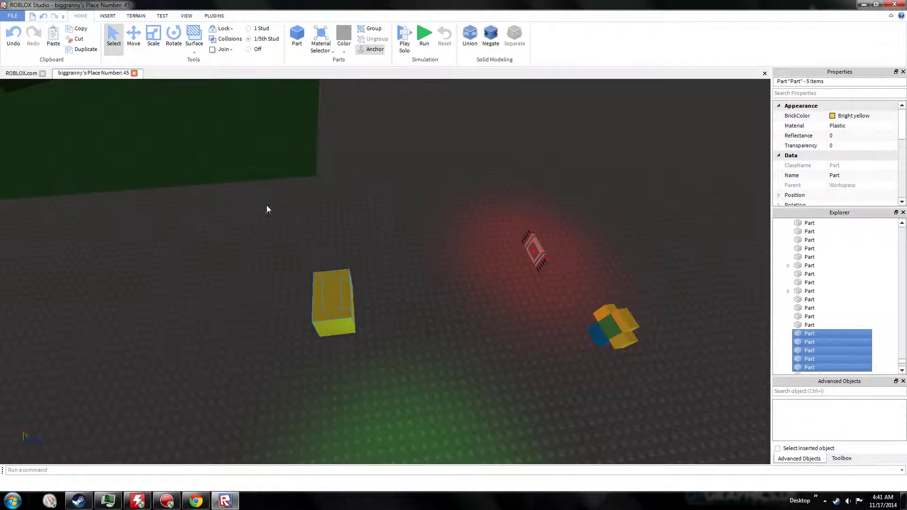
drag(262, 201, 386, 379)
key(f)
scroll(843, 286, down, 2)
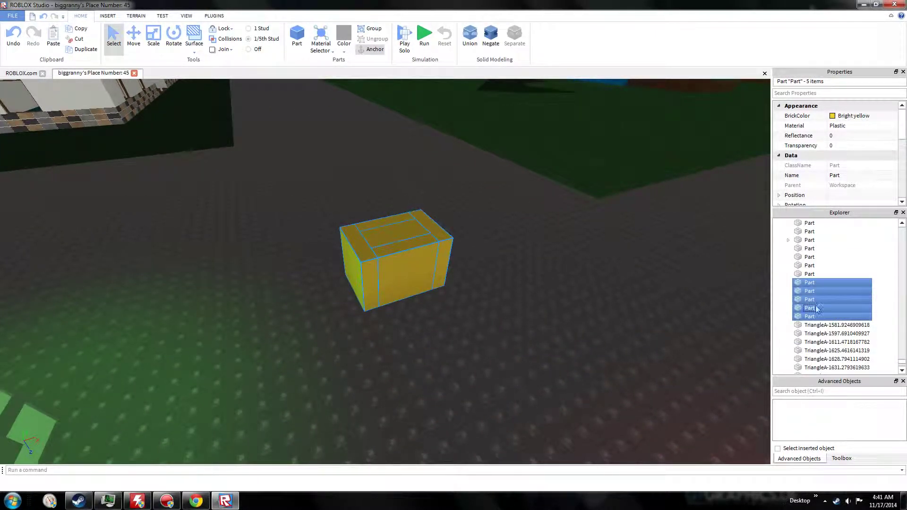
right_drag(481, 250, 480, 251)
scroll(451, 255, up, 3)
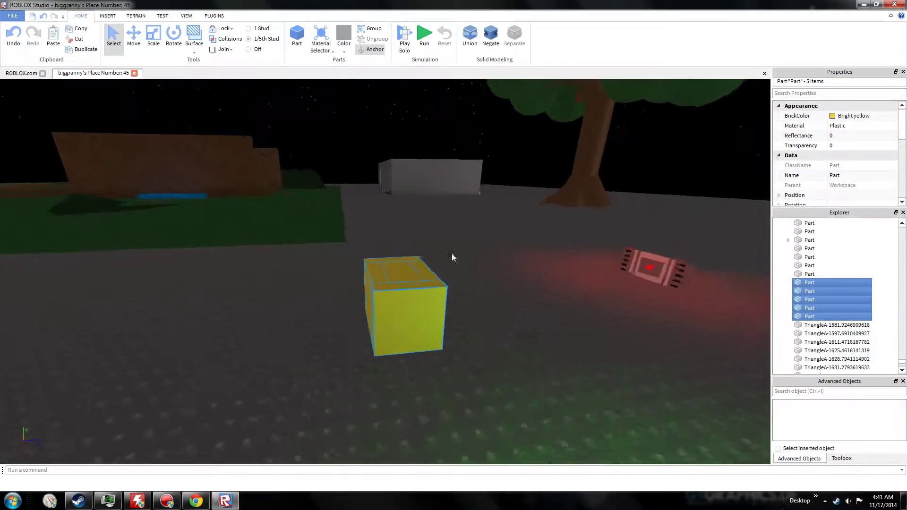
right_drag(317, 182, 317, 181)
scroll(317, 185, down, 3)
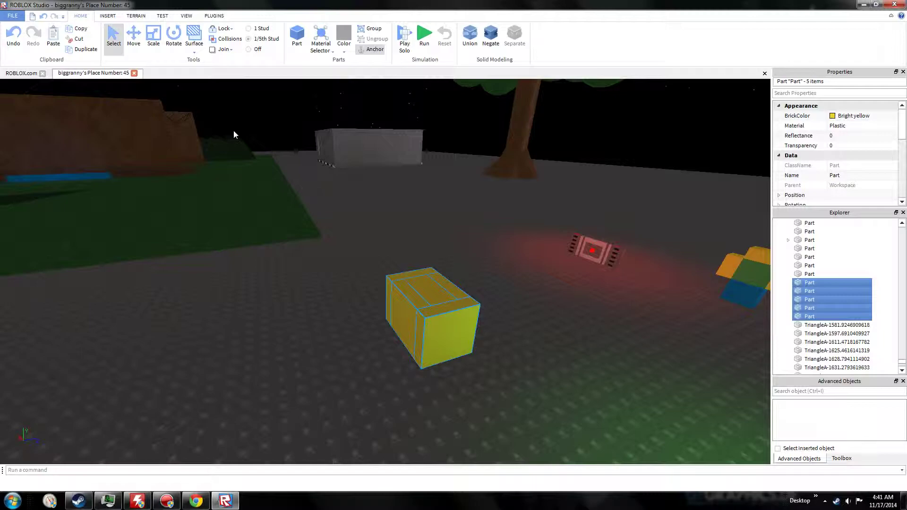
scroll(260, 136, up, 2)
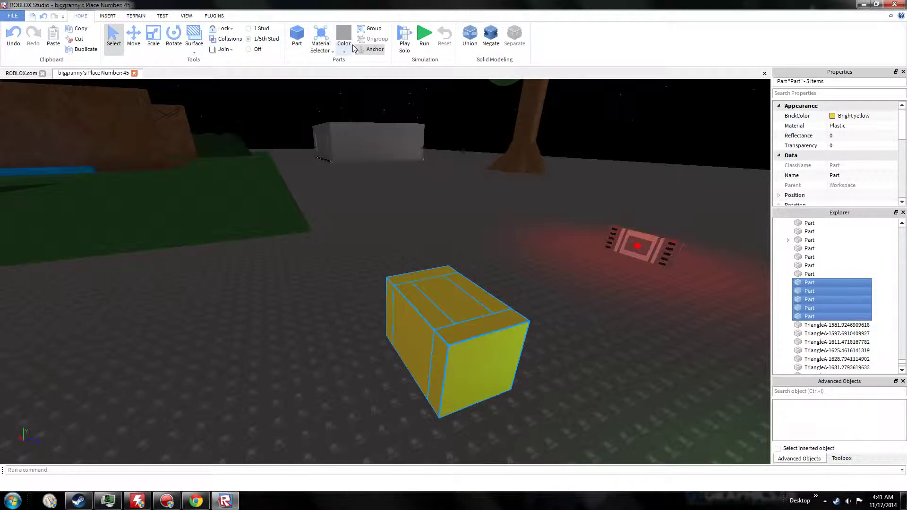
click(374, 29)
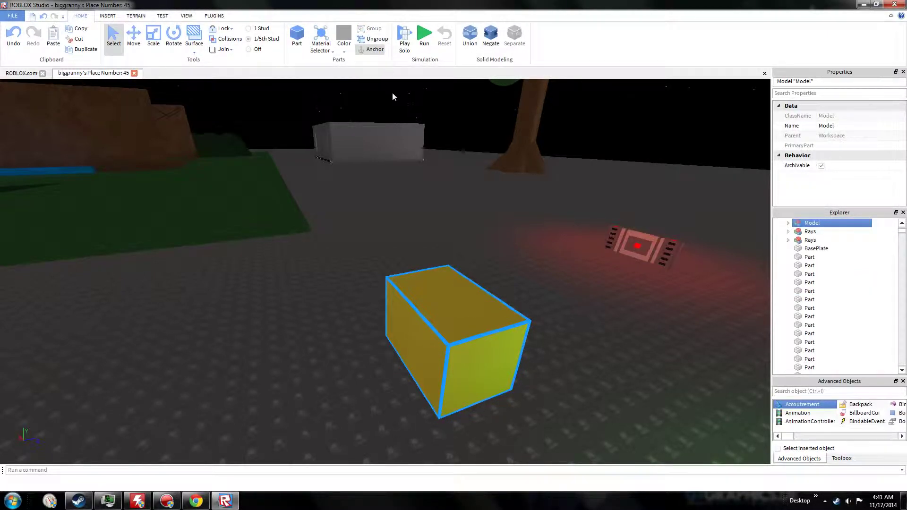
Step: Move the grouped yellow box a short distance across the baseplate and rotate it
scroll(385, 314, down, 1)
drag(421, 306, 464, 324)
key(r)
scroll(342, 247, up, 2)
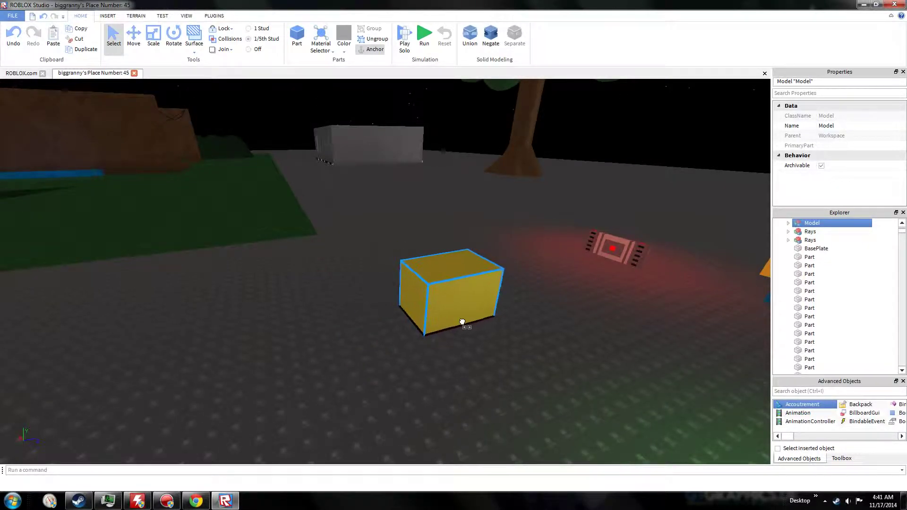
Step: Move the grouped box as one piece to another spot on the baseplate
scroll(342, 247, down, 2)
scroll(459, 245, up, 2)
scroll(374, 300, up, 2)
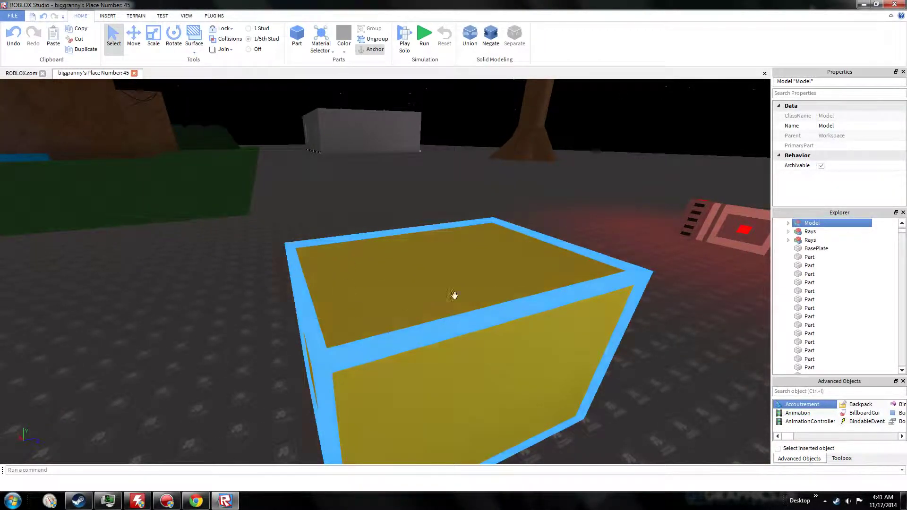
scroll(593, 324, up, 3)
scroll(593, 324, down, 2)
scroll(126, 204, up, 3)
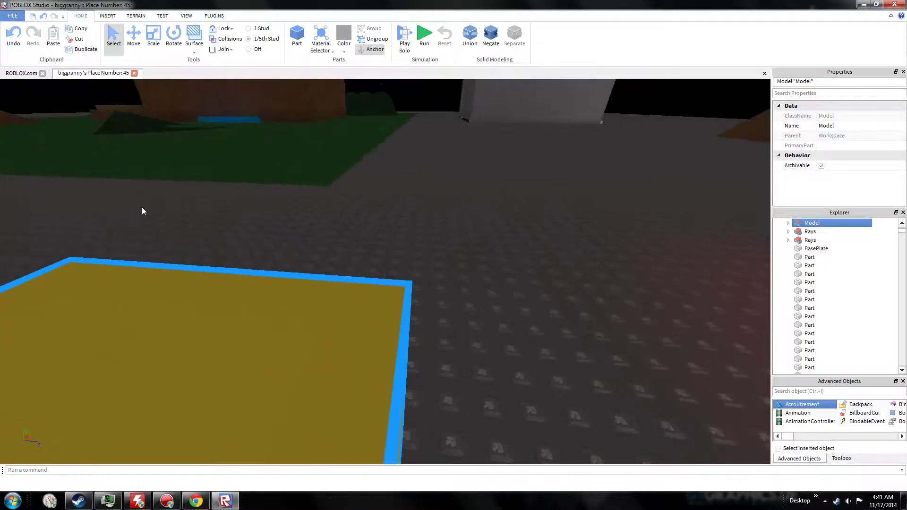
scroll(142, 209, down, 2)
scroll(265, 311, down, 4)
scroll(516, 276, up, 3)
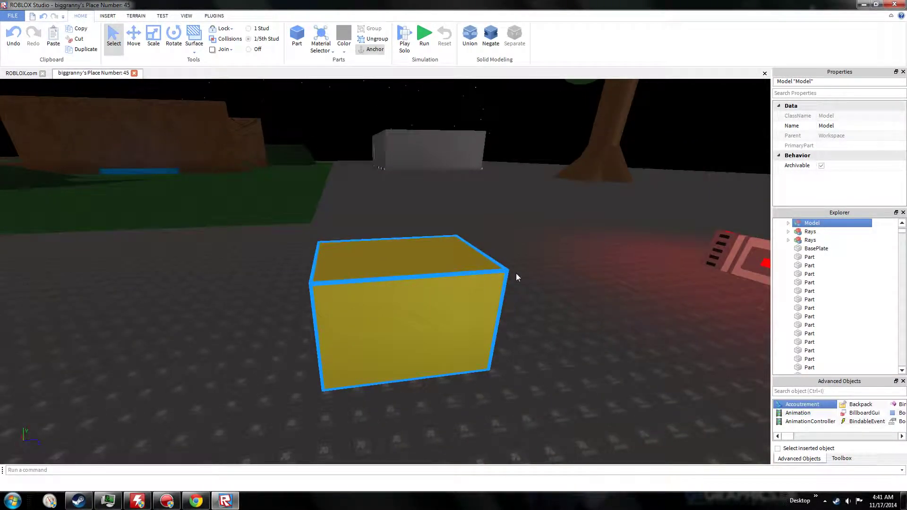
scroll(547, 241, down, 2)
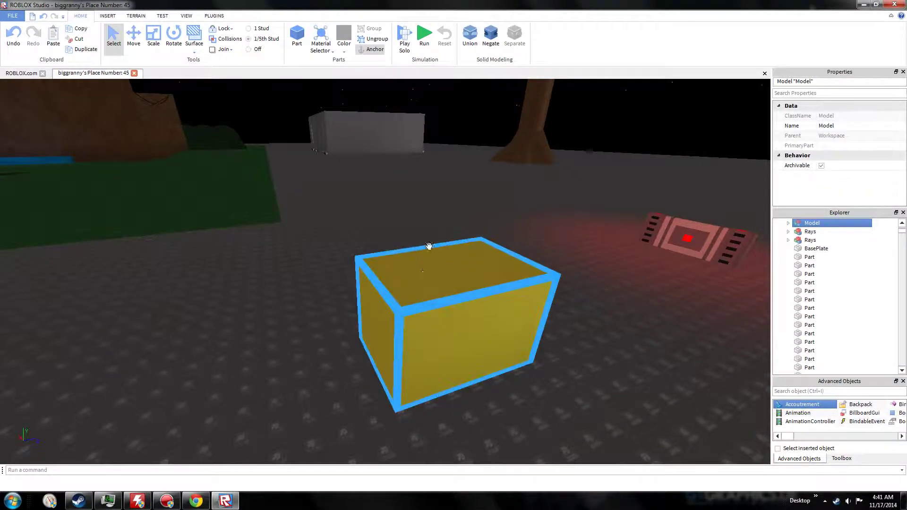
scroll(397, 279, down, 2)
scroll(398, 278, up, 2)
drag(472, 340, 415, 378)
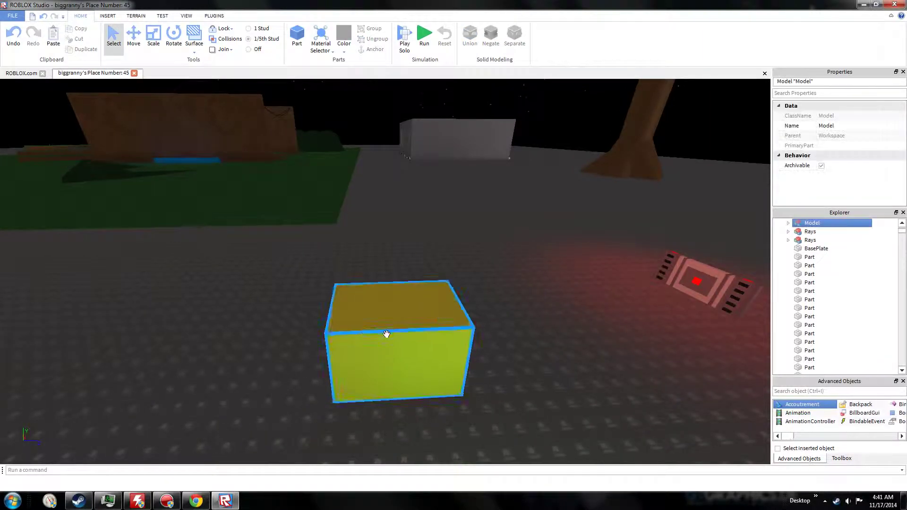
Step: Start publishing the selected box to ROBLOX with the name "box thingy model" and an empty description
click(11, 16)
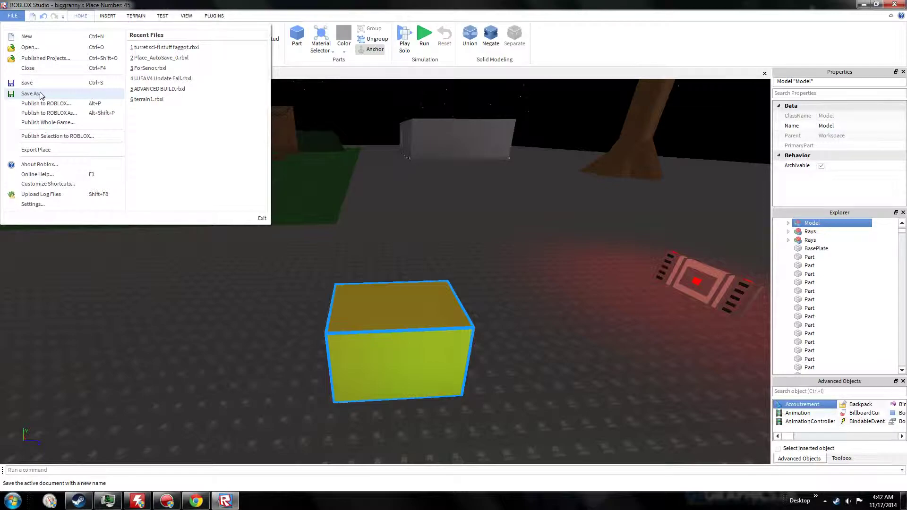
click(59, 136)
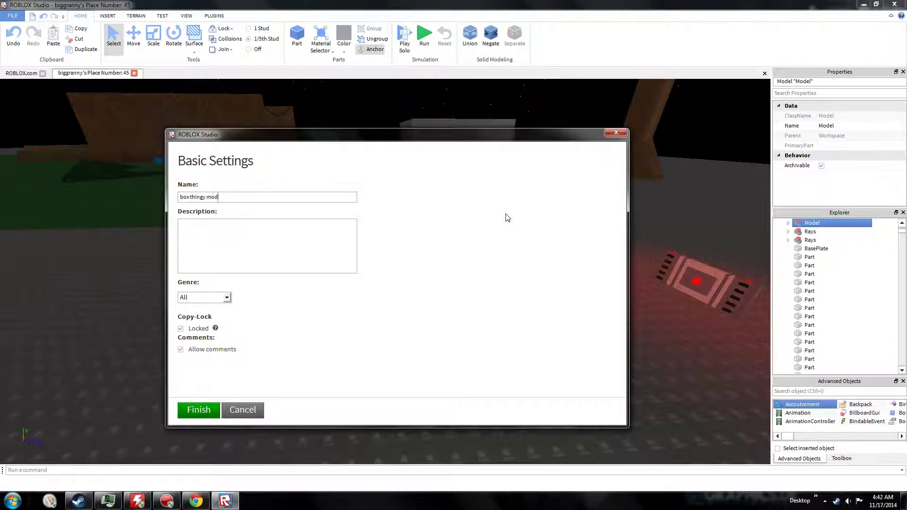
text(el)
click(254, 251)
click(181, 329)
drag(526, 138, 532, 113)
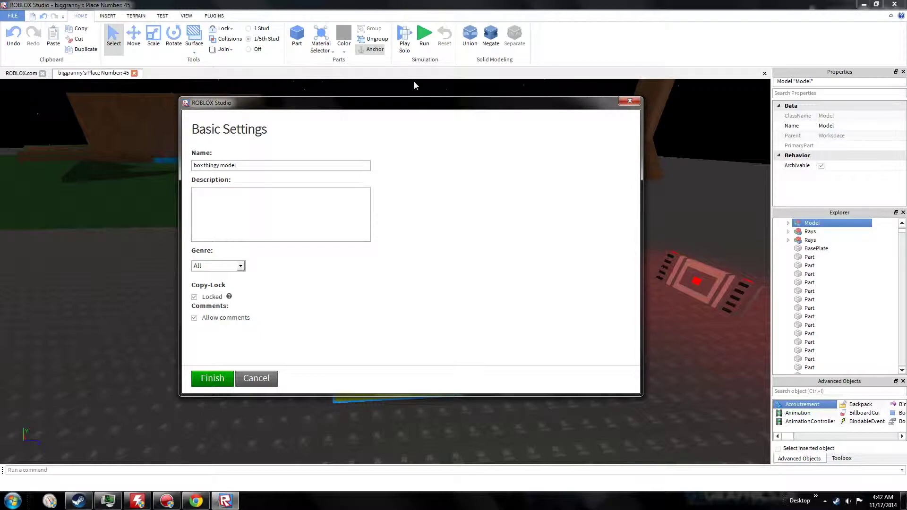
drag(286, 166, 14, 140)
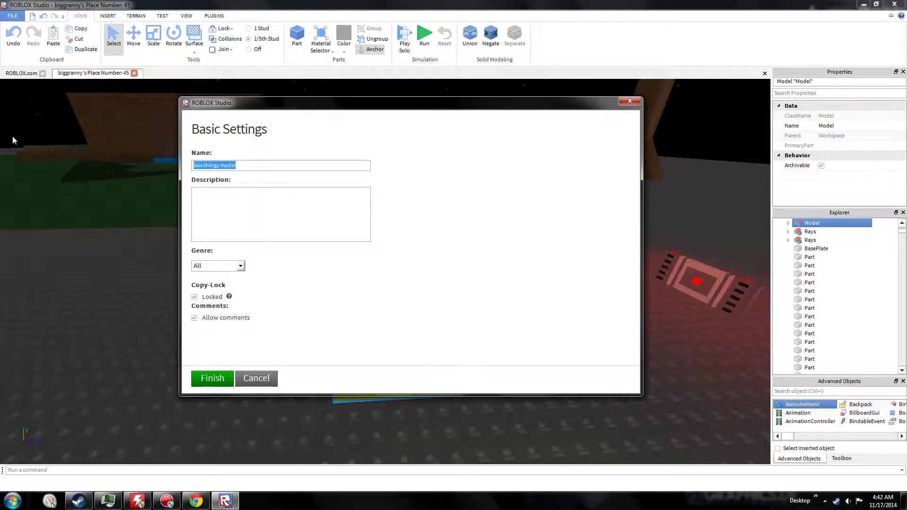
click(279, 210)
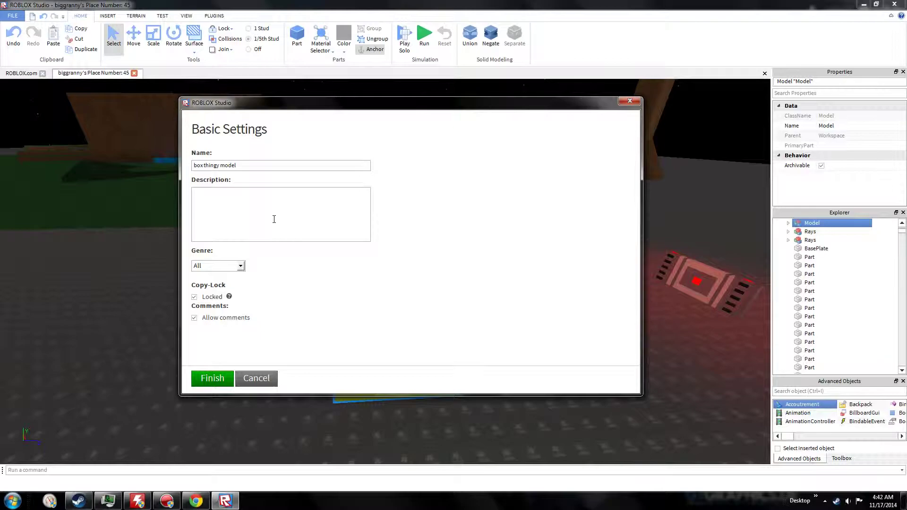
click(239, 265)
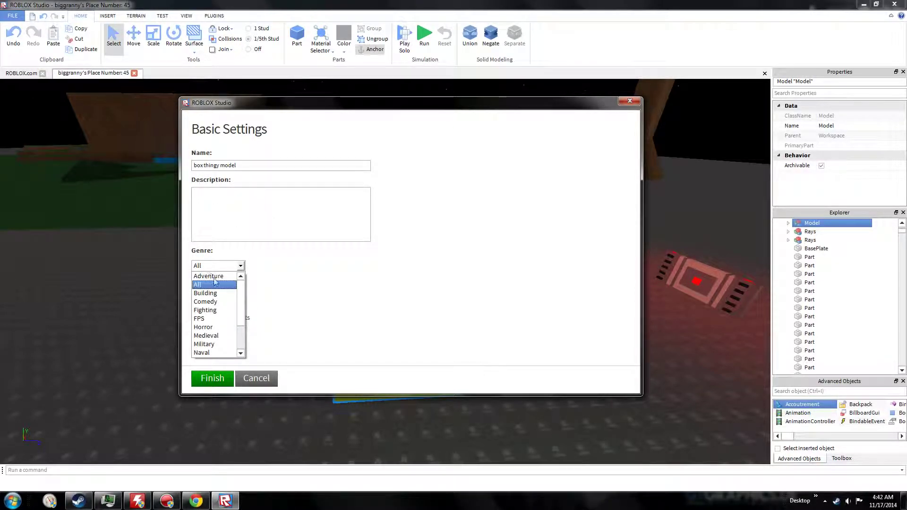
scroll(236, 312, down, 2)
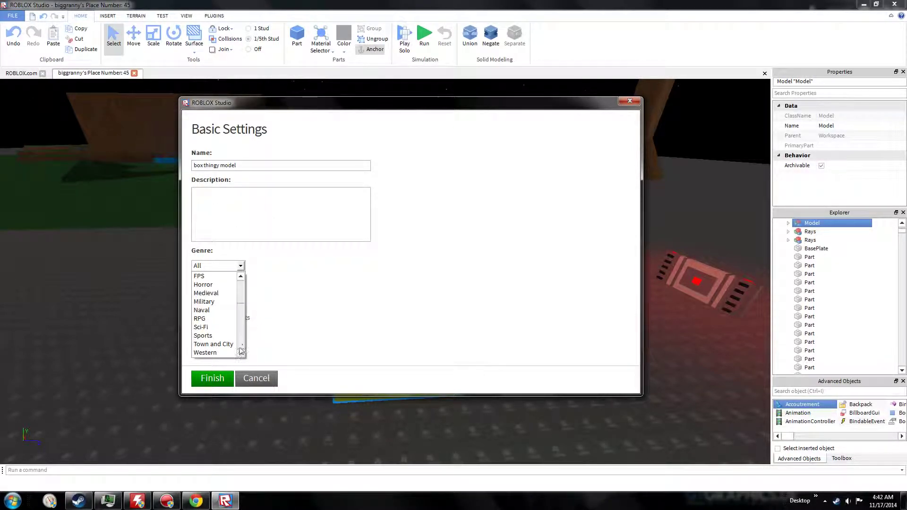
scroll(237, 312, up, 2)
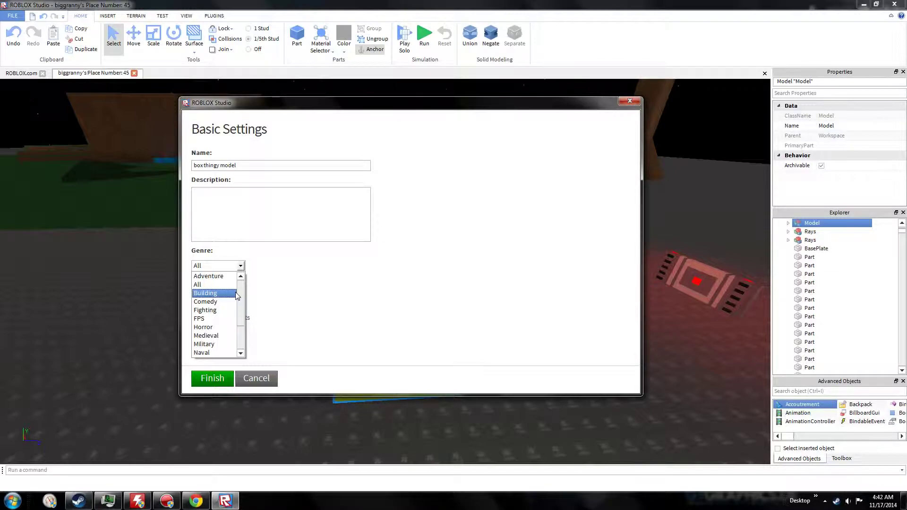
click(336, 310)
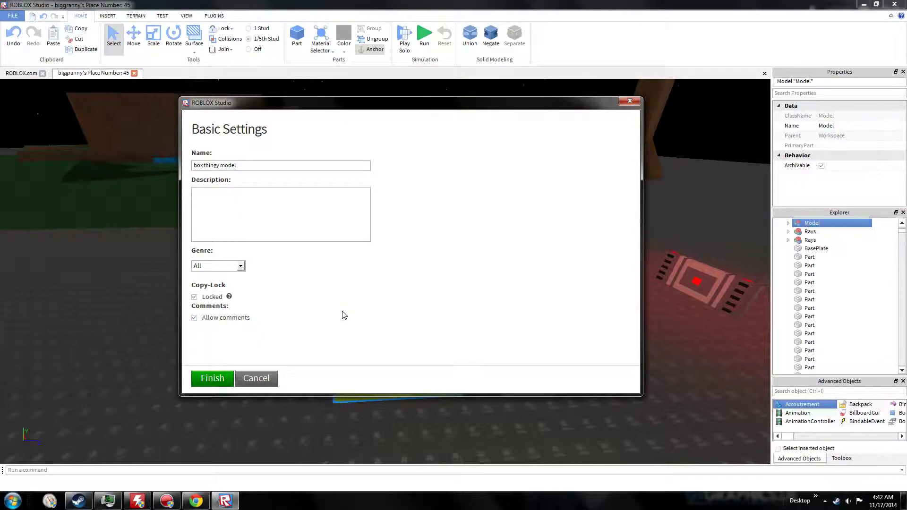
Step: Set the model's genre to Sci-Fi, then finish publishing it and return to the place
click(240, 265)
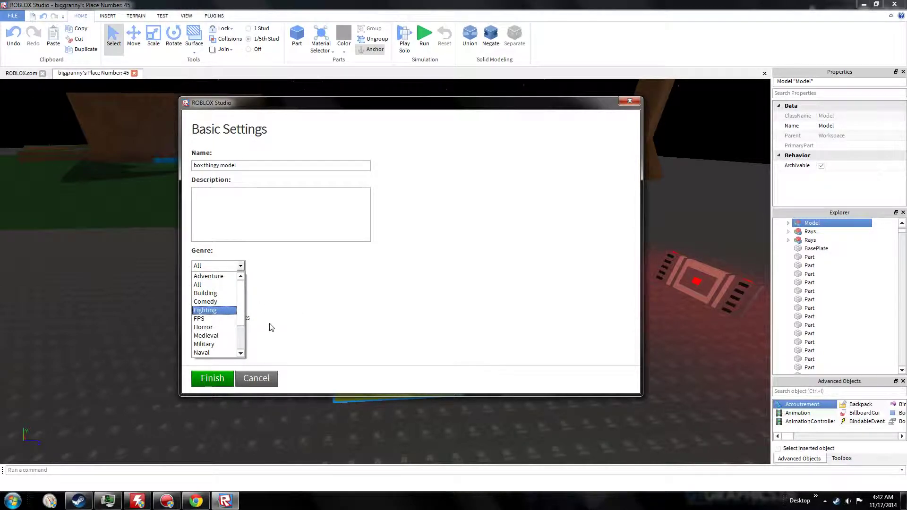
scroll(215, 315, down, 2)
scroll(218, 289, up, 2)
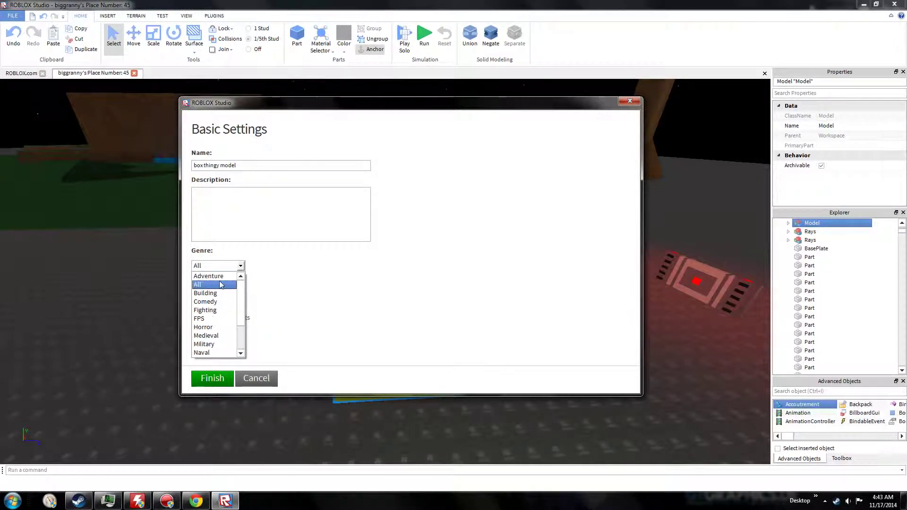
scroll(213, 317, down, 2)
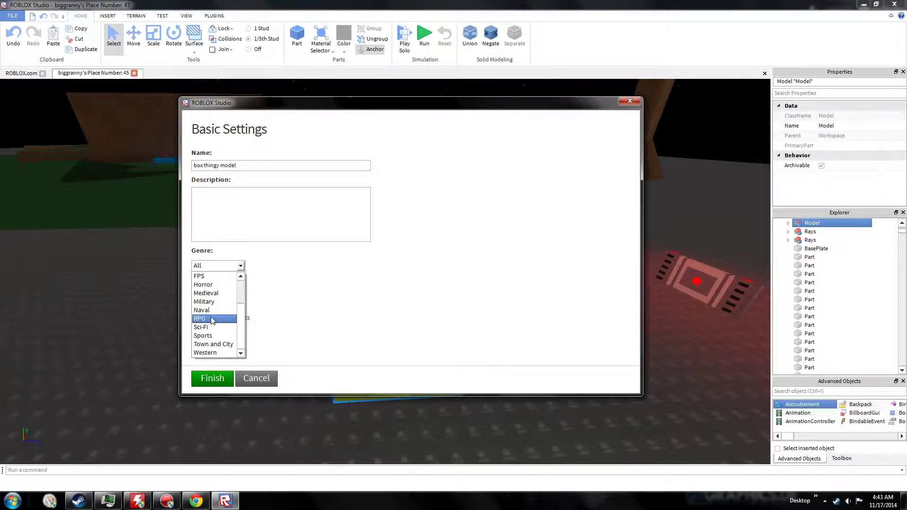
click(213, 327)
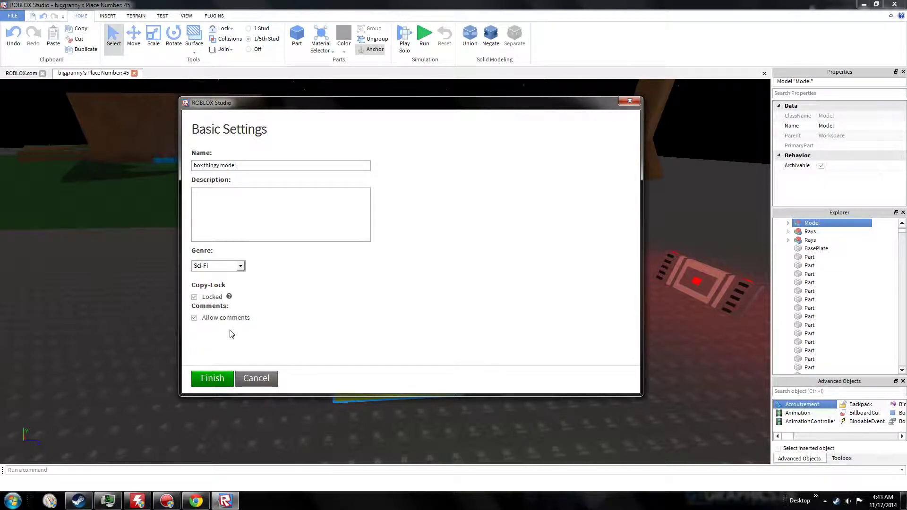
click(213, 378)
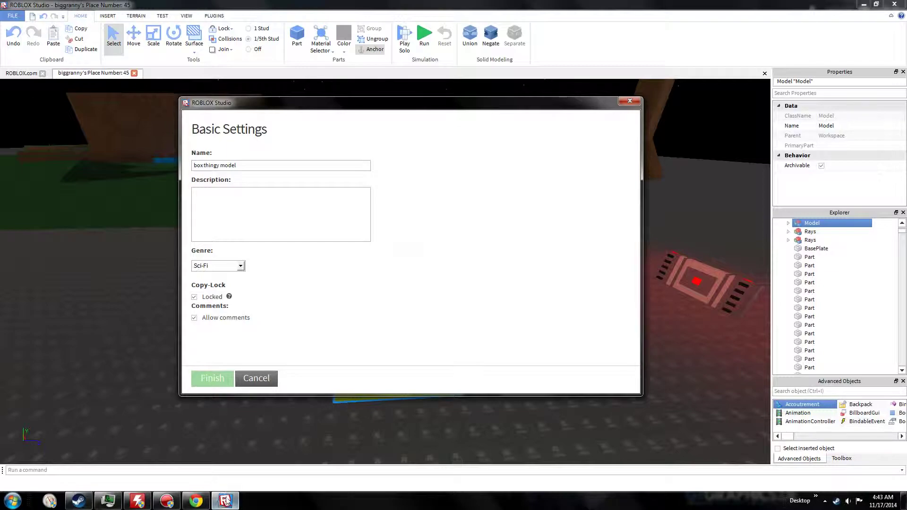
click(478, 140)
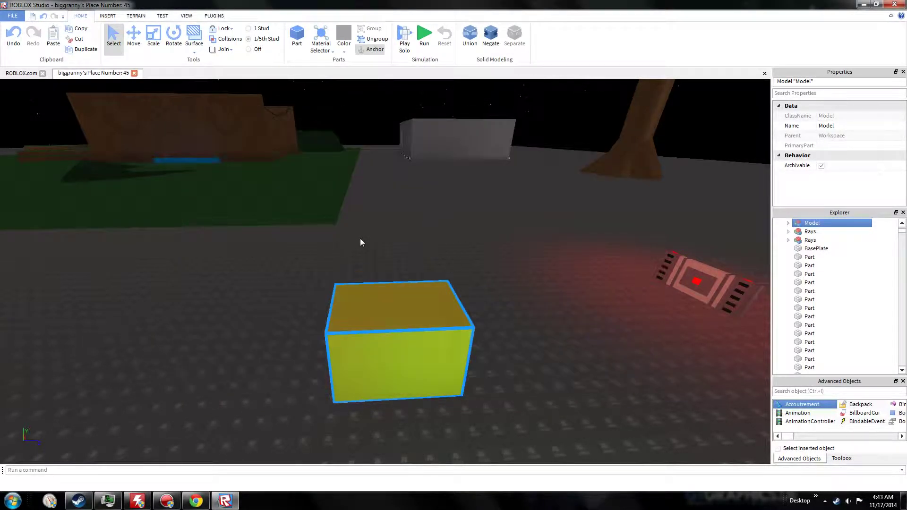
Step: Switch to the ROBLOX website and open the box thingy model's page from the Models category of the inventory
click(21, 73)
click(22, 176)
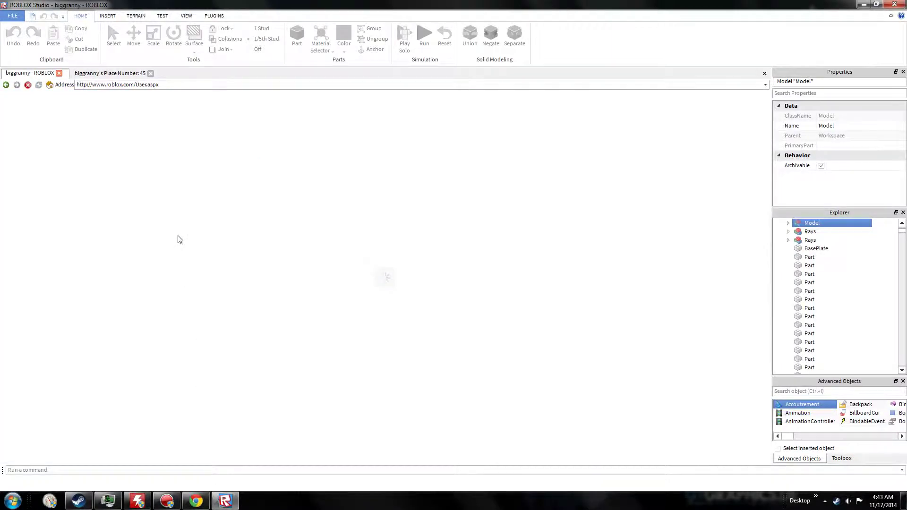
scroll(149, 283, down, 5)
scroll(149, 284, down, 15)
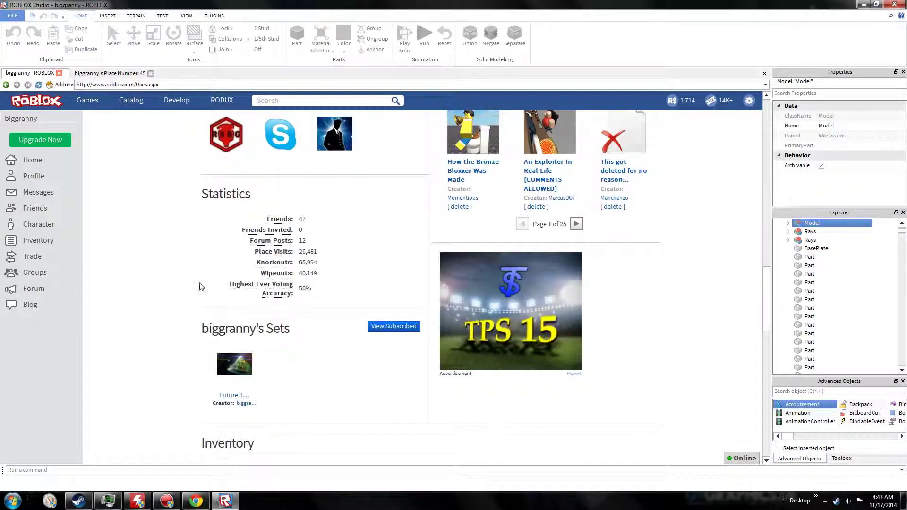
click(250, 268)
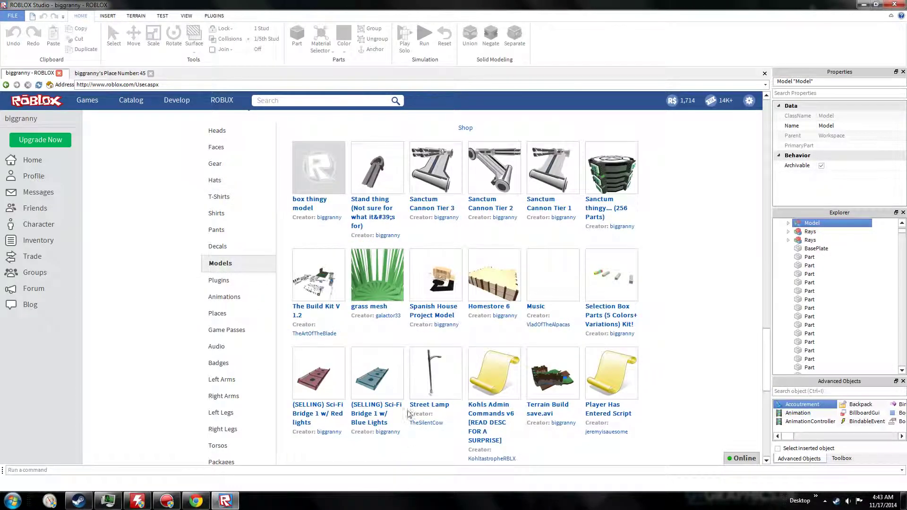
click(309, 199)
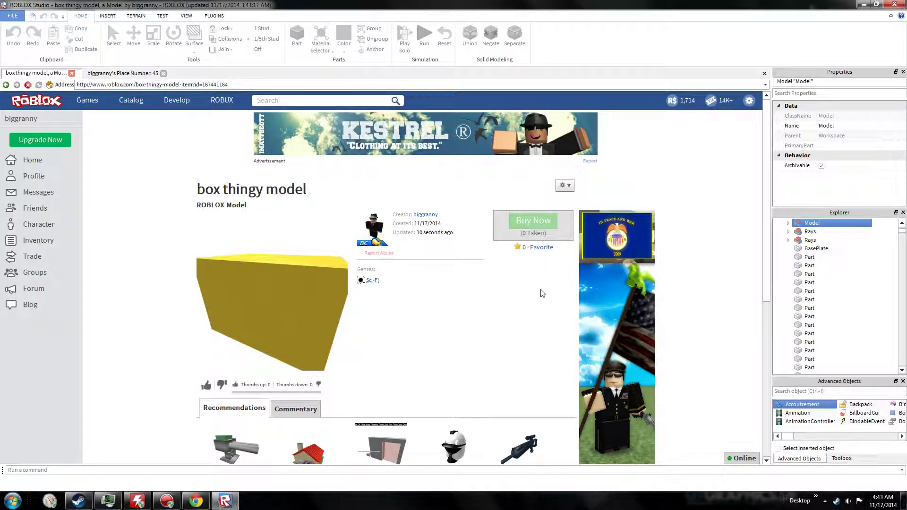
Step: Open the configuration page of the box thingy model and review its comments, genre and Free Item settings
click(541, 248)
click(564, 186)
click(548, 208)
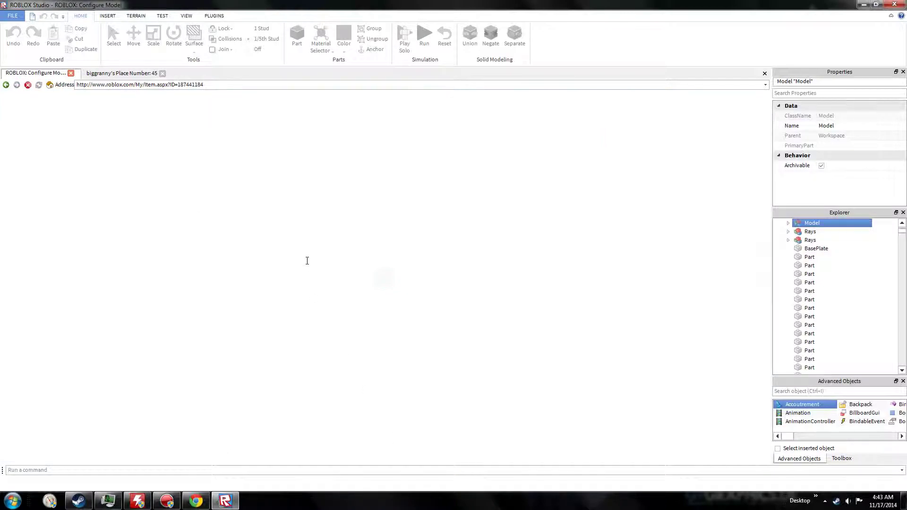
scroll(279, 328, down, 3)
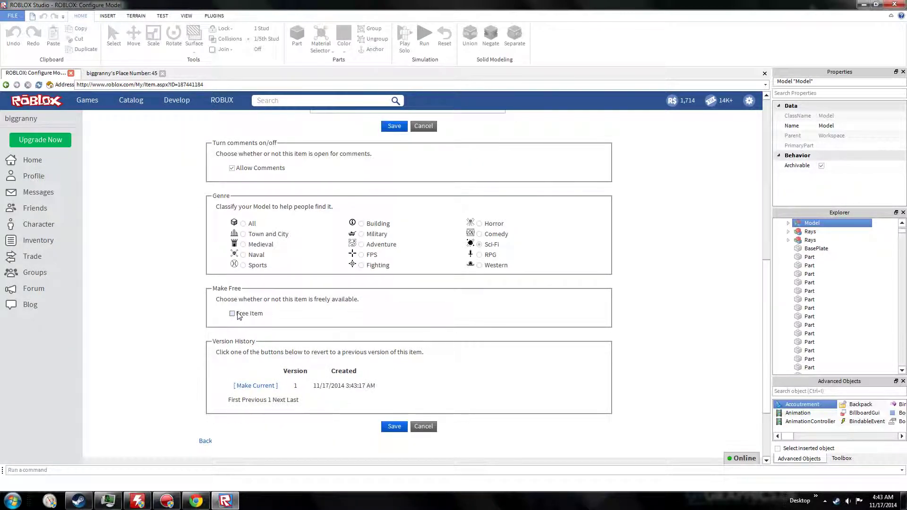
scroll(116, 257, up, 6)
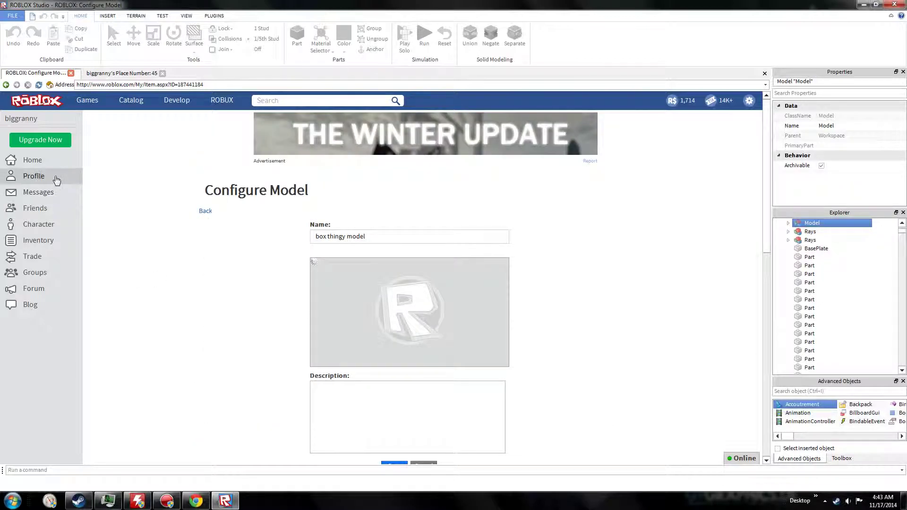
Step: Leave the model's configuration page and show the Models category in the profile's inventory to check the box thingy model
click(39, 240)
scroll(151, 223, down, 12)
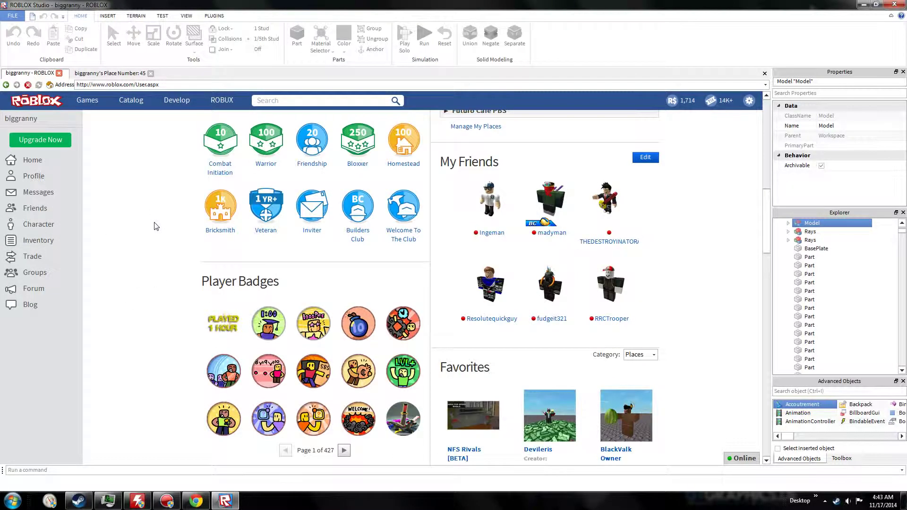
click(218, 321)
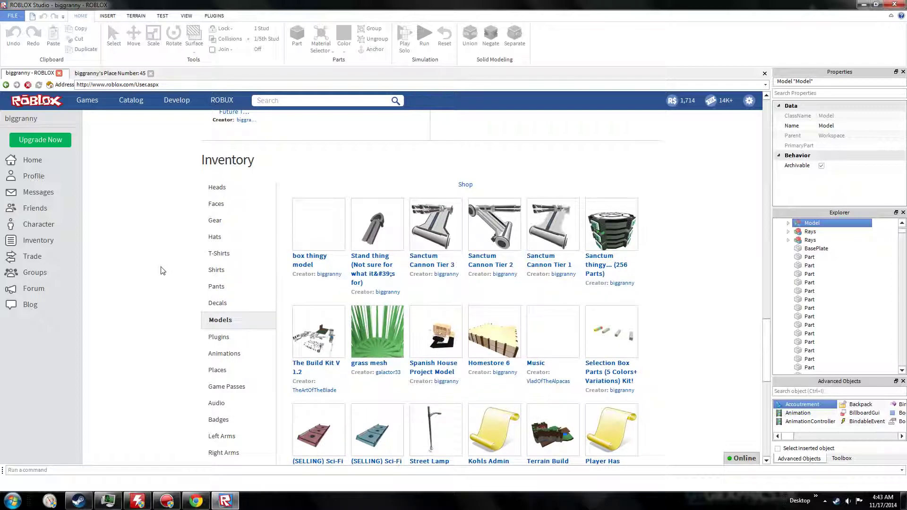
scroll(163, 269, up, 10)
scroll(185, 266, up, 10)
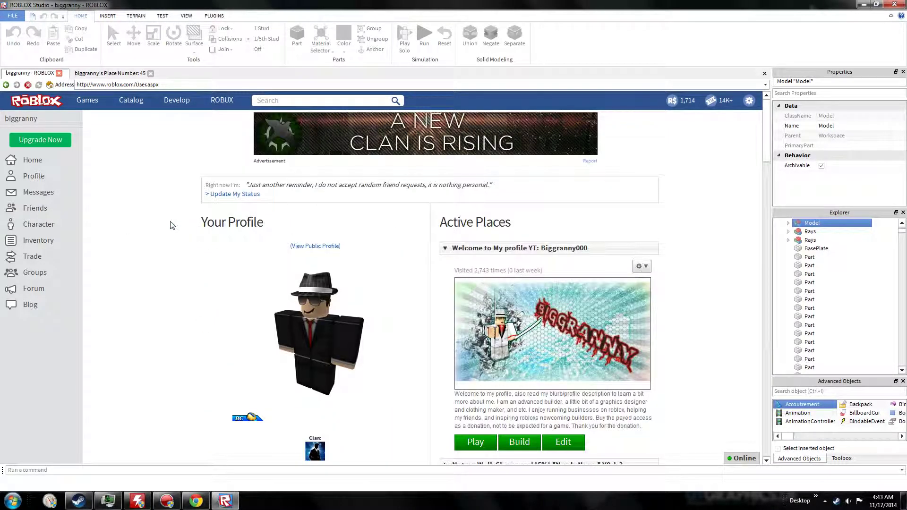
scroll(171, 226, down, 15)
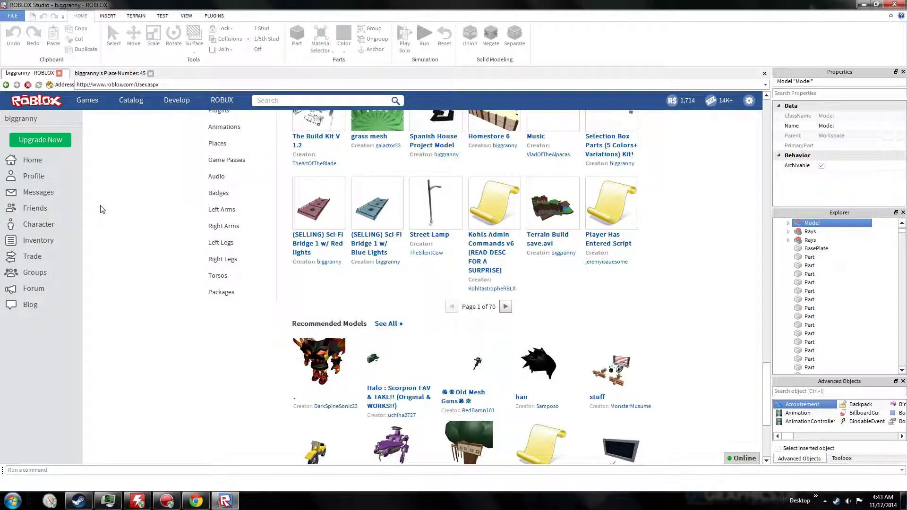
scroll(180, 248, up, 6)
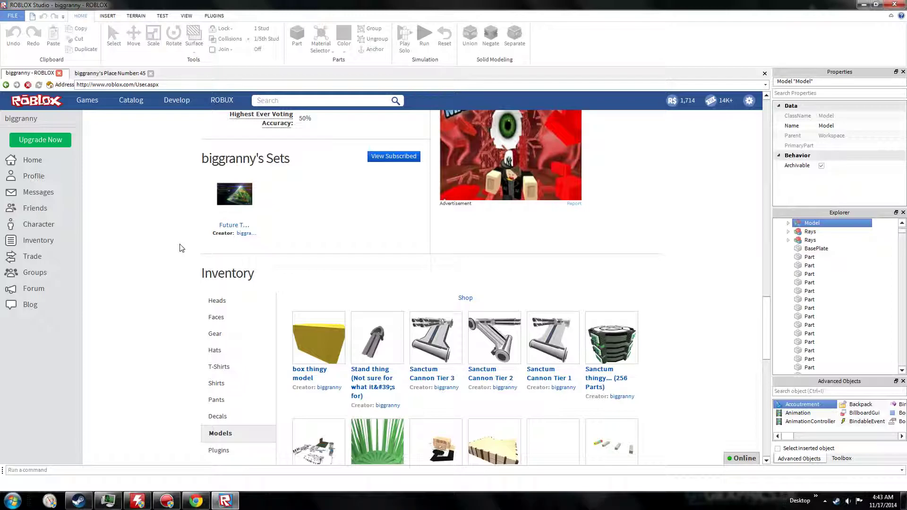
scroll(182, 251, up, 10)
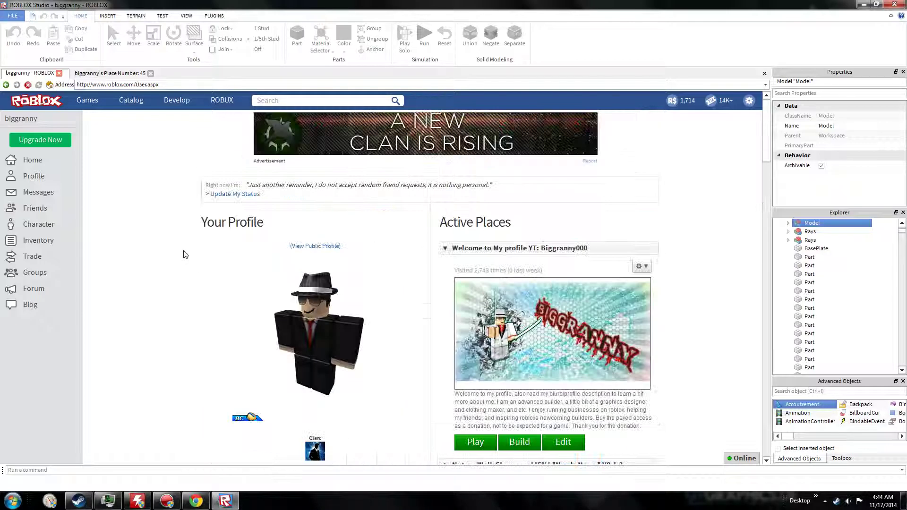
scroll(185, 255, down, 13)
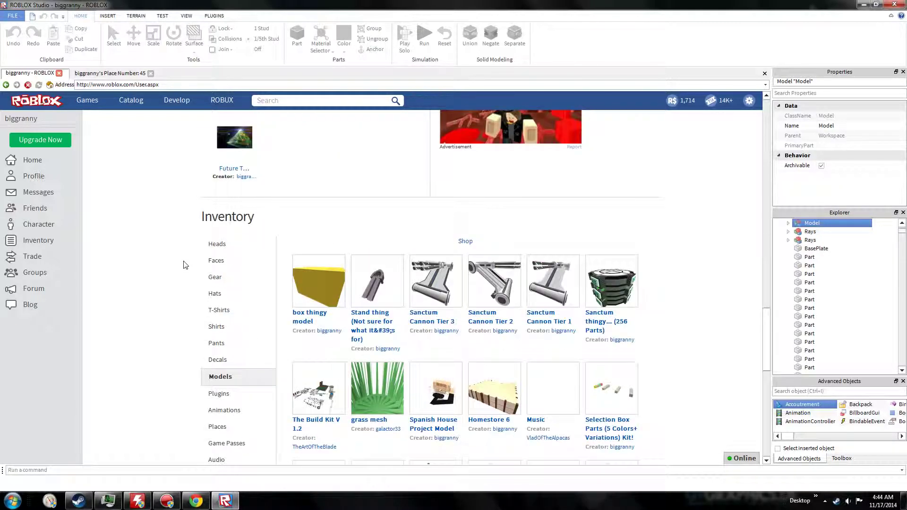
scroll(187, 236, up, 3)
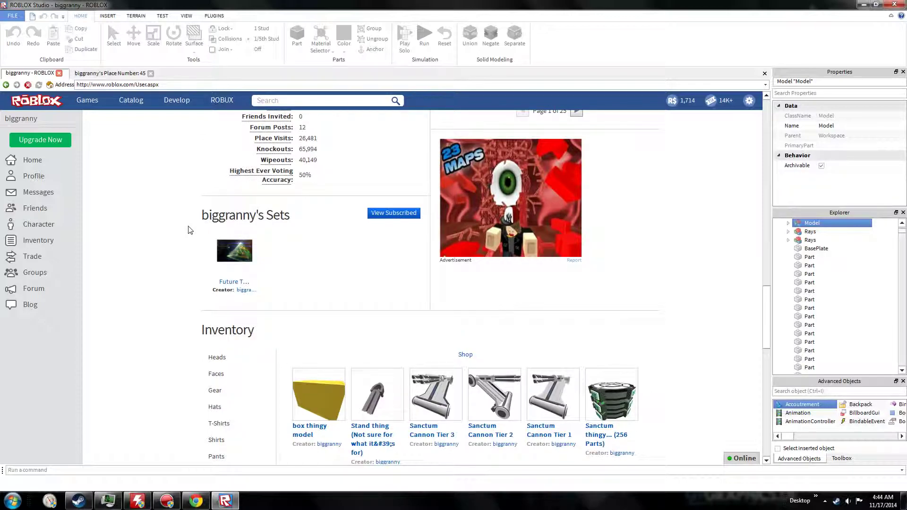